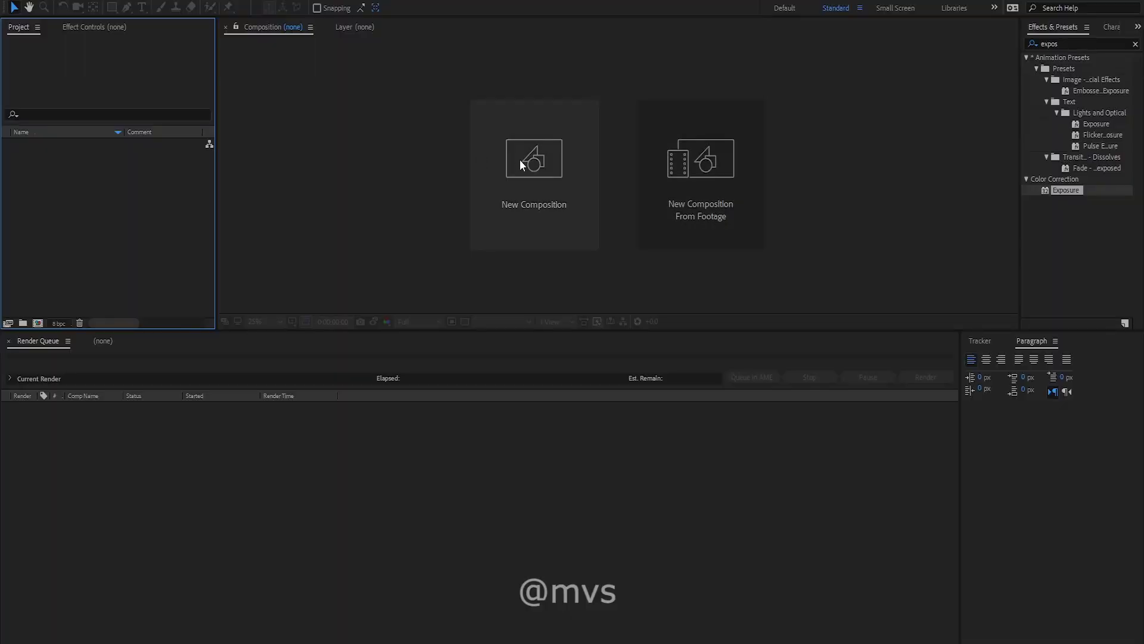
Create a 1920 x 1080 composition at 30 fps with a duration of 0:00:10:00.
{"action": "left_click", "coordinate": [521, 161]}
{"action": "left_click", "coordinate": [634, 347]}
{"action": "key", "text": "BackSpace"}
{"action": "key", "text": "BackSpace"}
{"action": "type", "text": "10:07"}
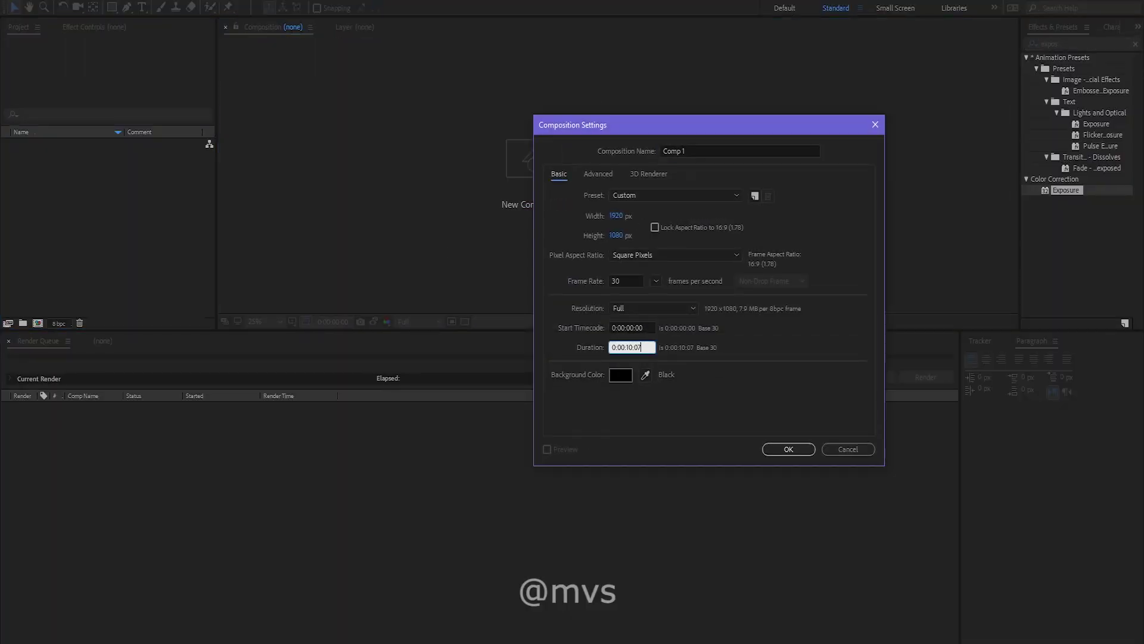
{"action": "key", "text": "BackSpace"}
{"action": "type", "text": "0"}
{"action": "left_click", "coordinate": [789, 449]}
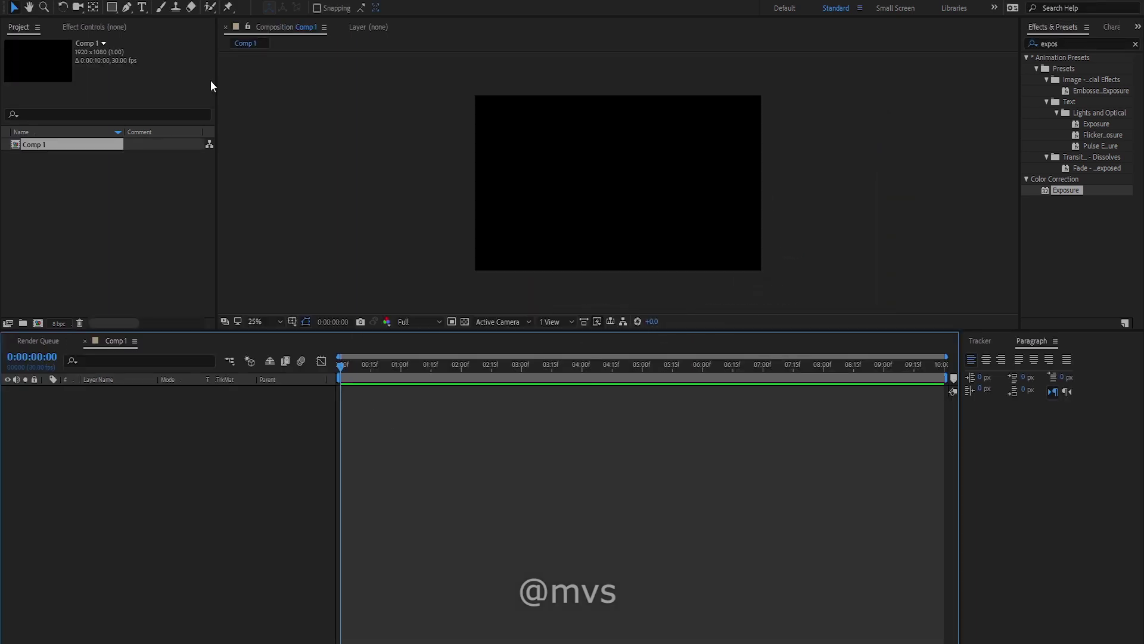
Add a black solid layer, apply the Red Speed background preset to it, and preview the result.
{"action": "left_click", "coordinate": [98, 2]}
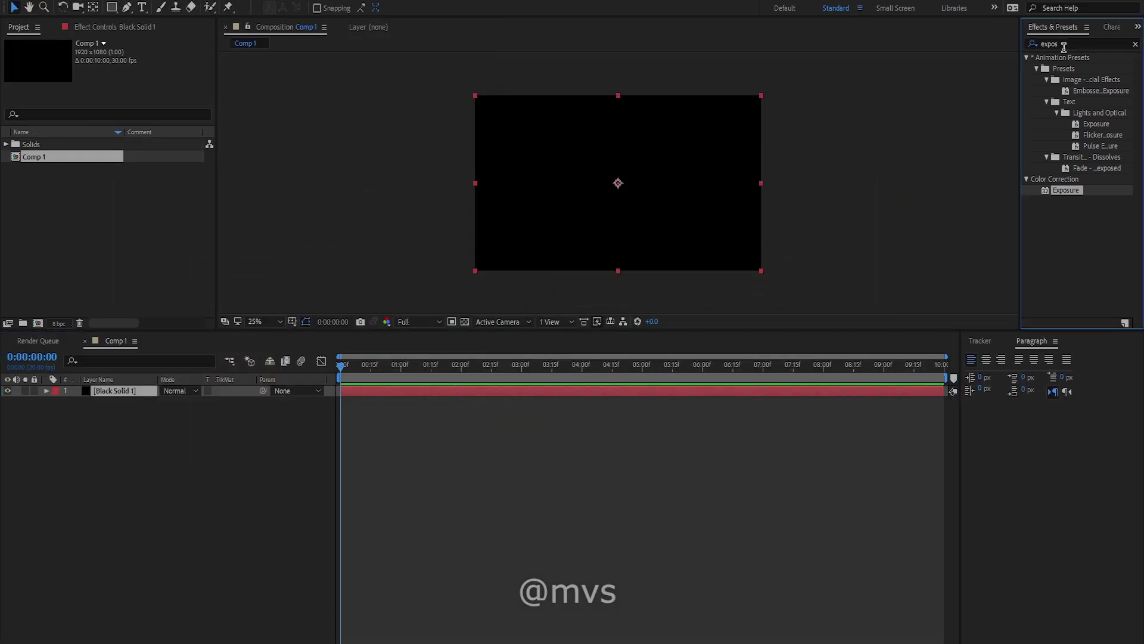
{"action": "left_click", "coordinate": [1036, 43]}
{"action": "type", "text": "red"}
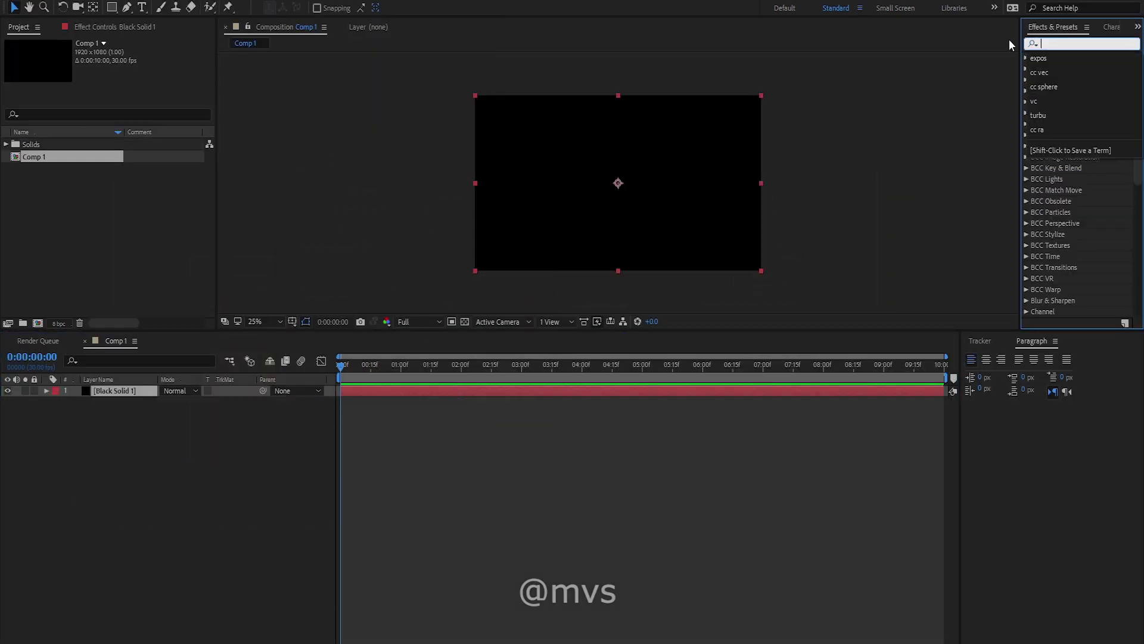
{"action": "left_click_drag", "start_coordinate": [1090, 91], "coordinate": [630, 236]}
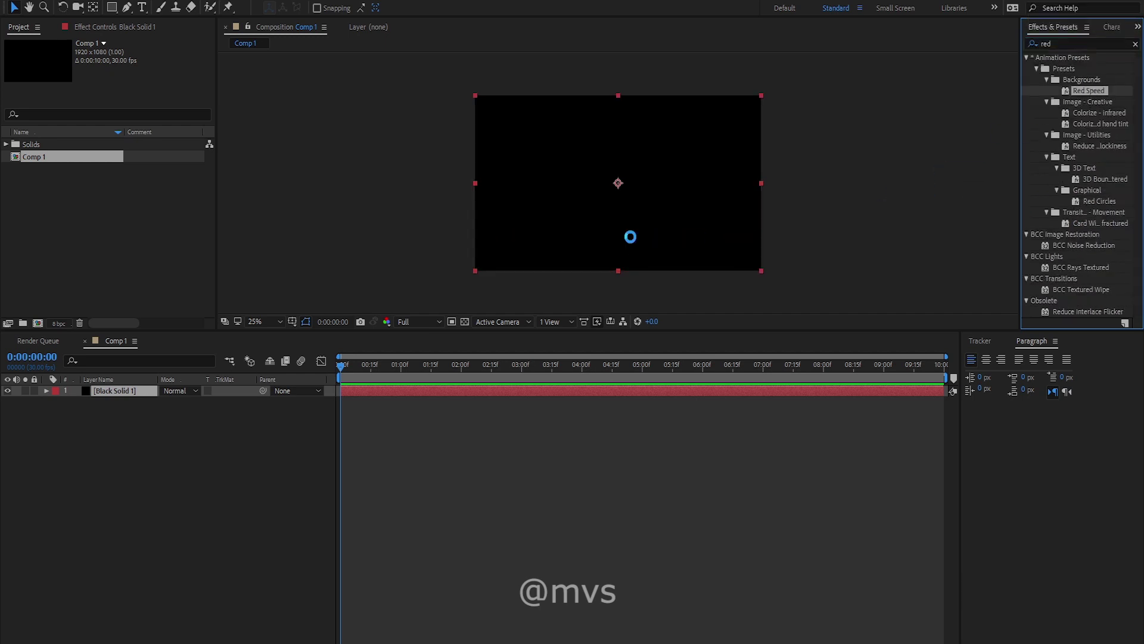
{"action": "key", "text": "space"}
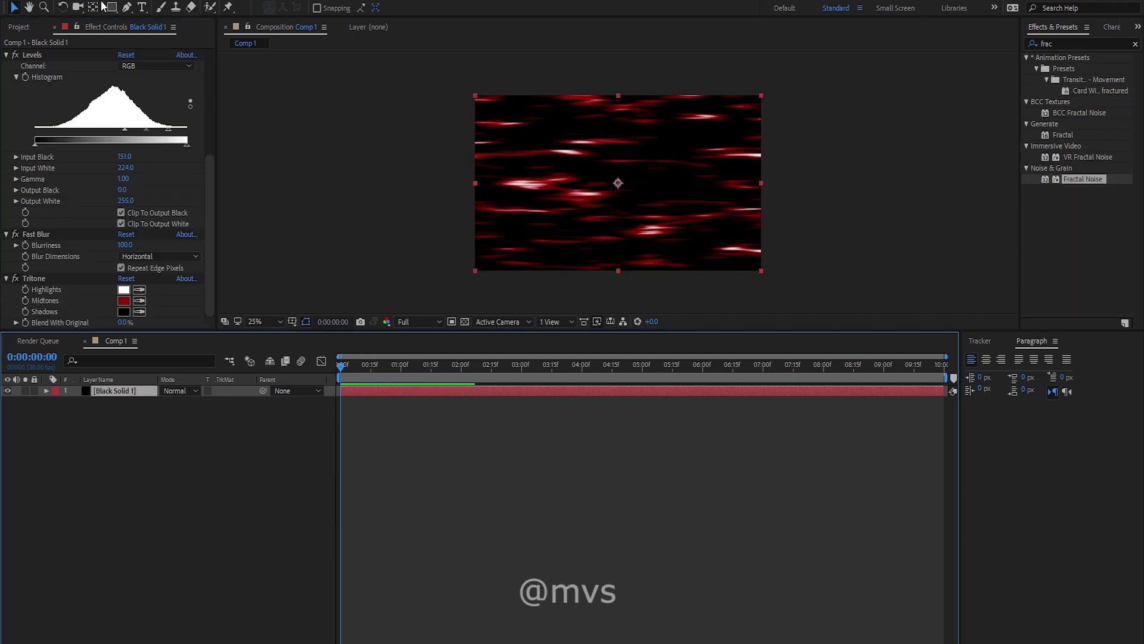
Add a new solid named Fractal with the Fractal Noise effect and hide the black solid layer beneath it.
{"action": "left_click", "coordinate": [126, 1]}
{"action": "left_click", "coordinate": [334, 23]}
{"action": "type", "text": "Fracta"}
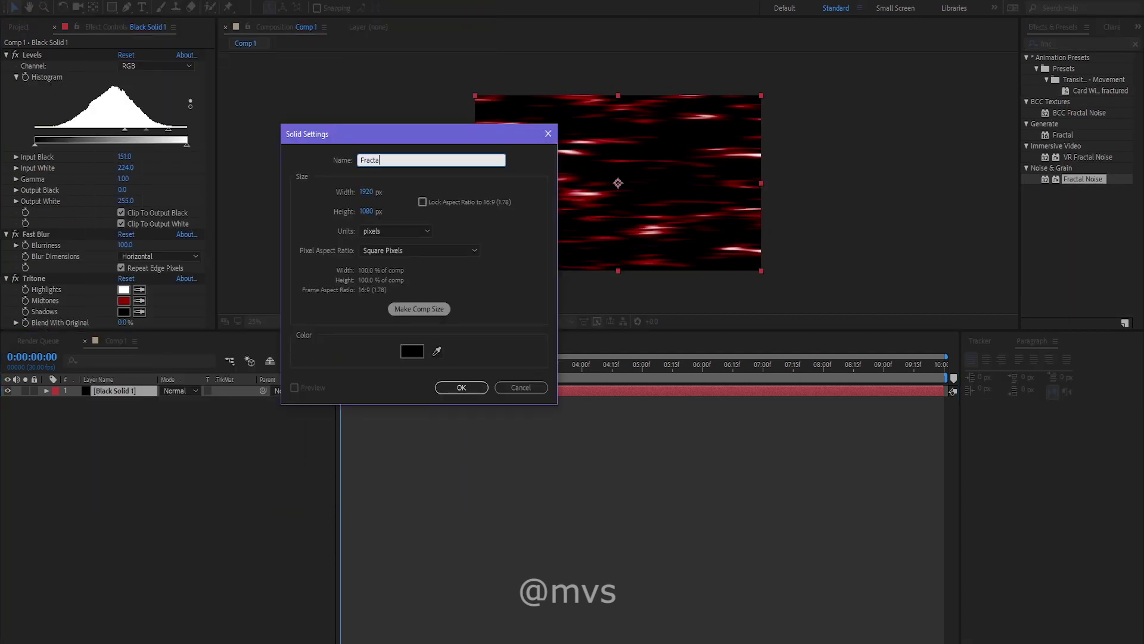
{"action": "type", "text": "l"}
{"action": "left_click", "coordinate": [458, 386]}
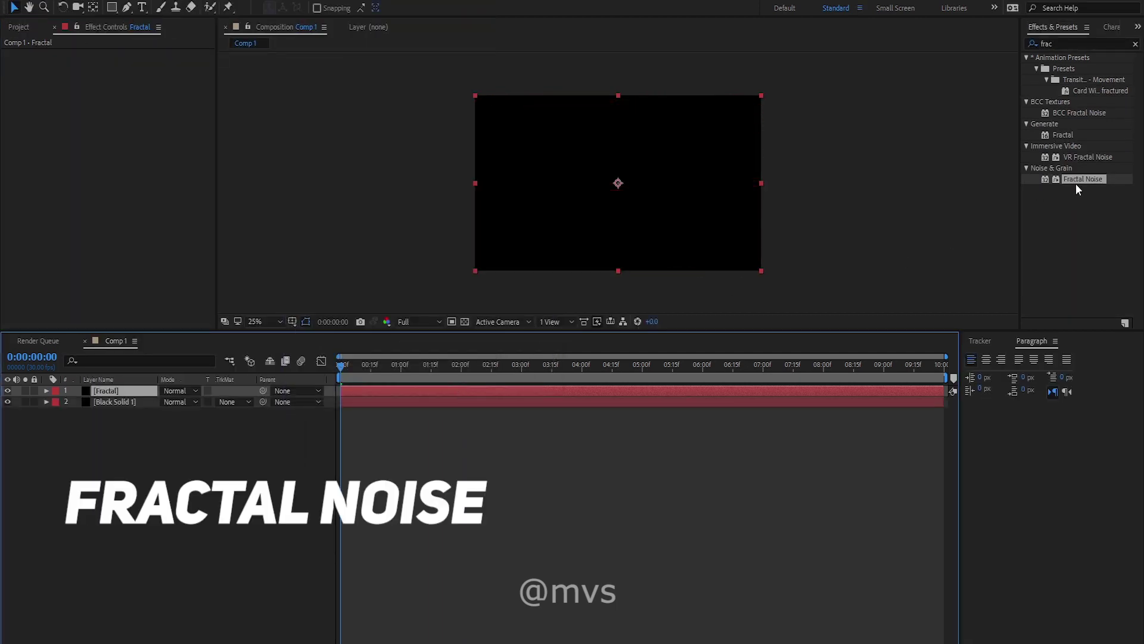
{"action": "left_click_drag", "start_coordinate": [1076, 182], "coordinate": [121, 388]}
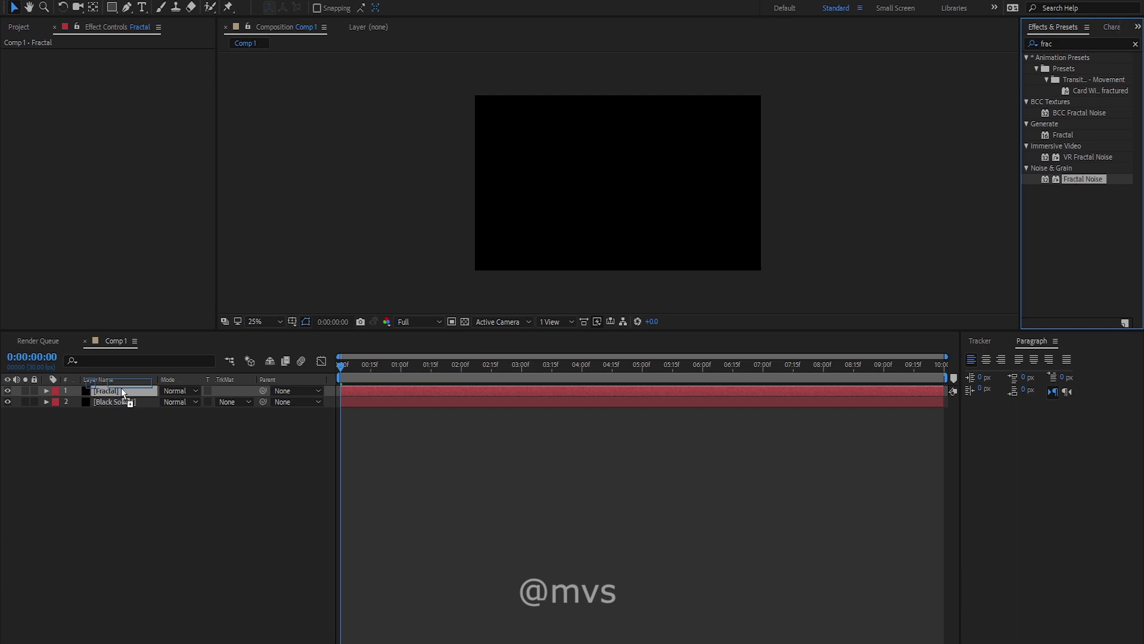
{"action": "left_click", "coordinate": [11, 401]}
Try Dynamic Twist as the fractal type of the Fractal Noise, and settle on Dynamic.
{"action": "left_click", "coordinate": [147, 65]}
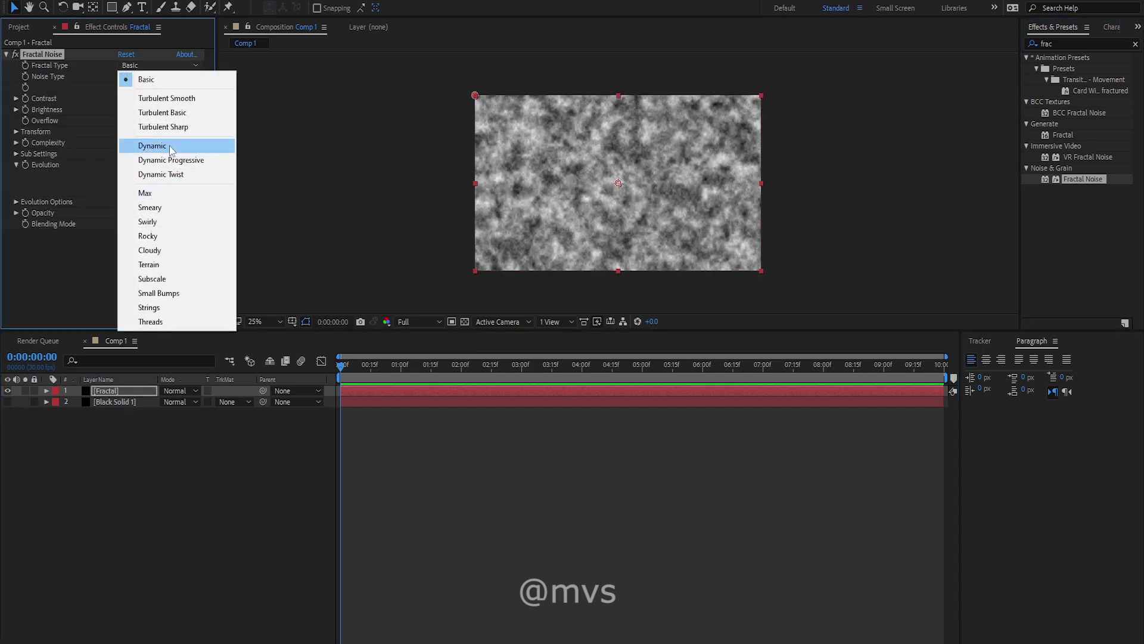
{"action": "left_click", "coordinate": [180, 175]}
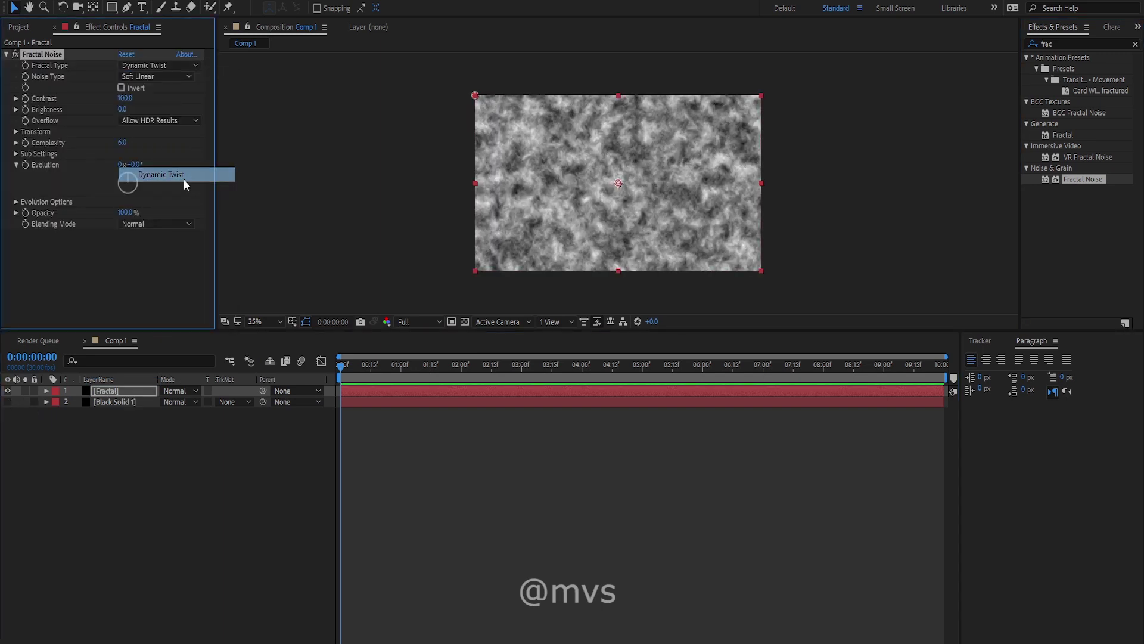
{"action": "left_click", "coordinate": [159, 67]}
{"action": "left_click", "coordinate": [158, 147]}
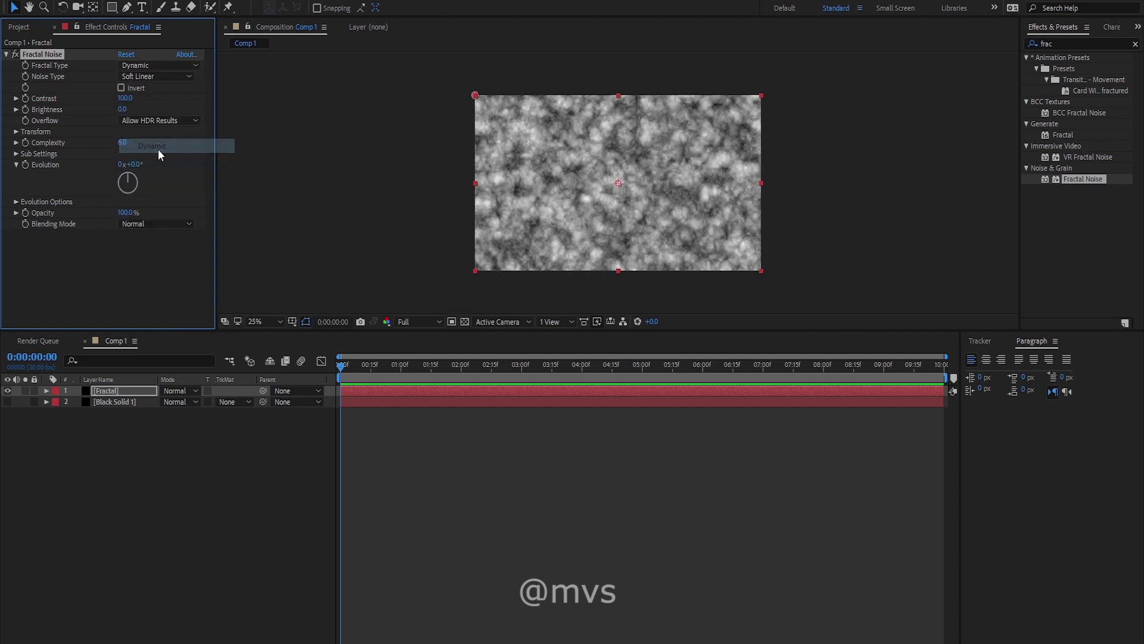
Invert the Fractal Noise and set its contrast to 270, brightness to -100 and overflow to Soft Clamp.
{"action": "left_click", "coordinate": [121, 88]}
{"action": "type", "text": "2"}
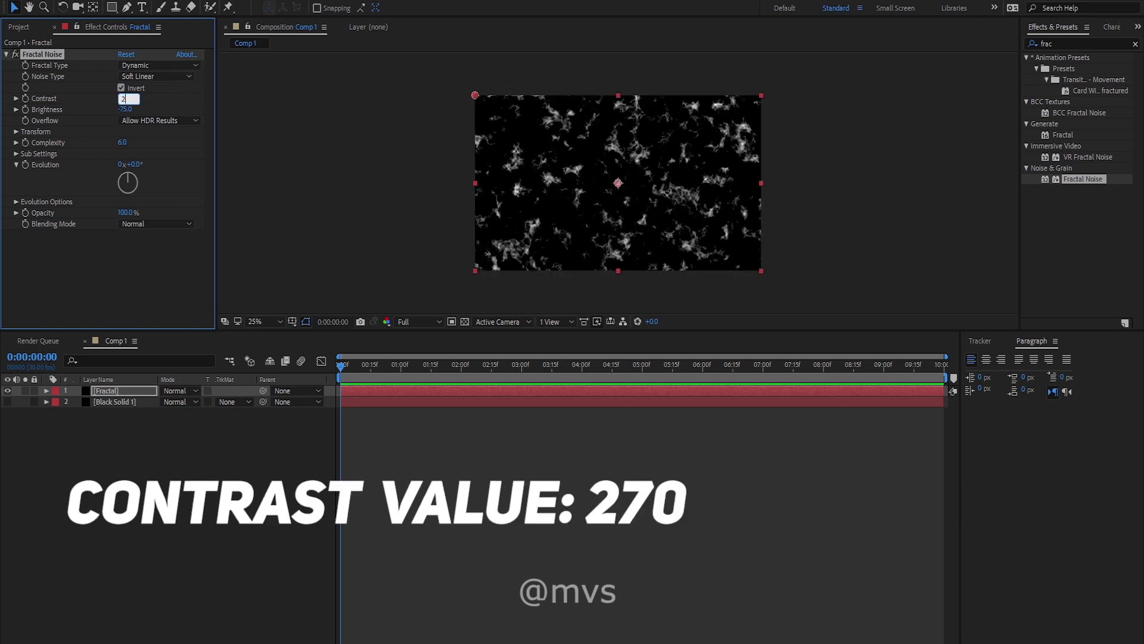
{"action": "type", "text": "70"}
{"action": "key", "text": "Return"}
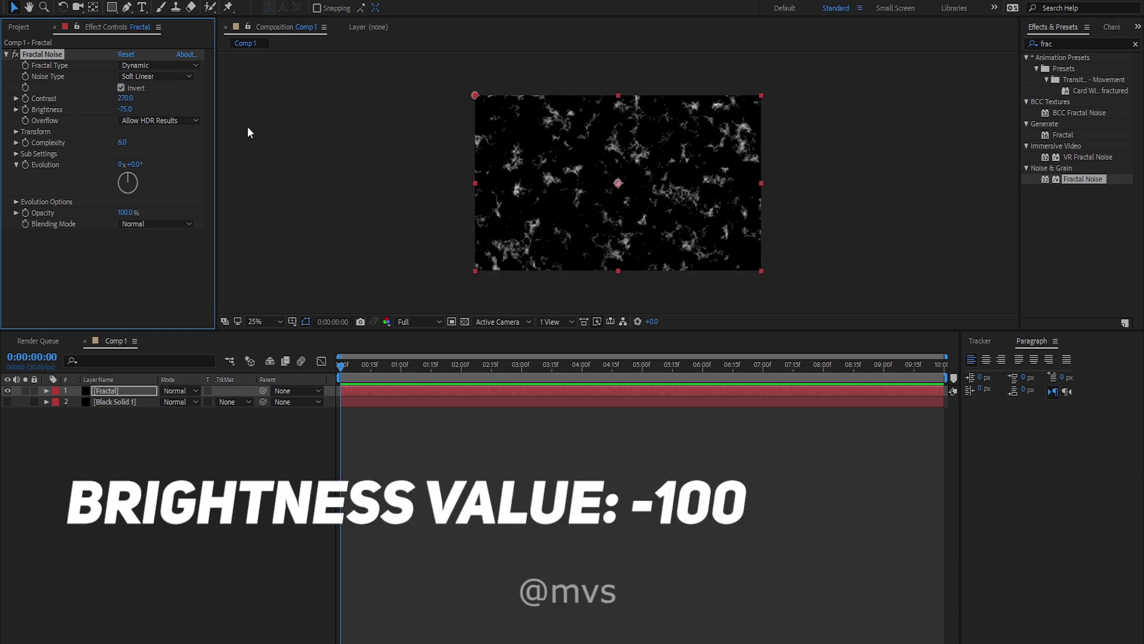
{"action": "type", "text": "-100"}
{"action": "key", "text": "Return"}
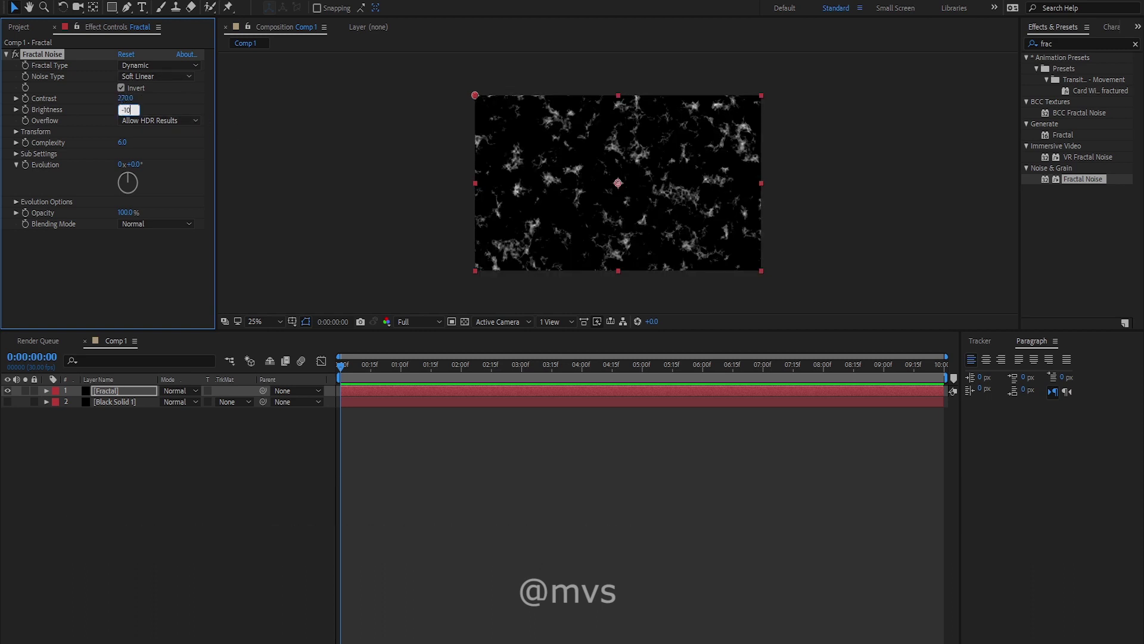
{"action": "left_click", "coordinate": [143, 121]}
{"action": "left_click", "coordinate": [152, 143]}
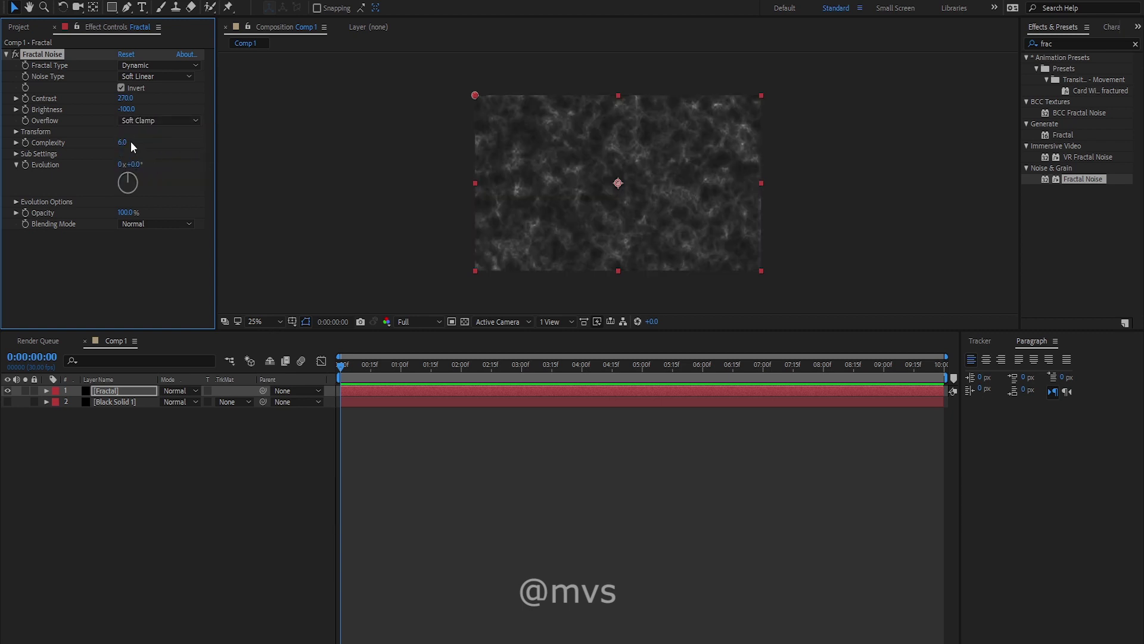
Animate the Fractal Noise evolution with the expression time*200.
{"action": "left_click", "coordinate": [27, 164], "text": "alt"}
{"action": "type", "text": "t"}
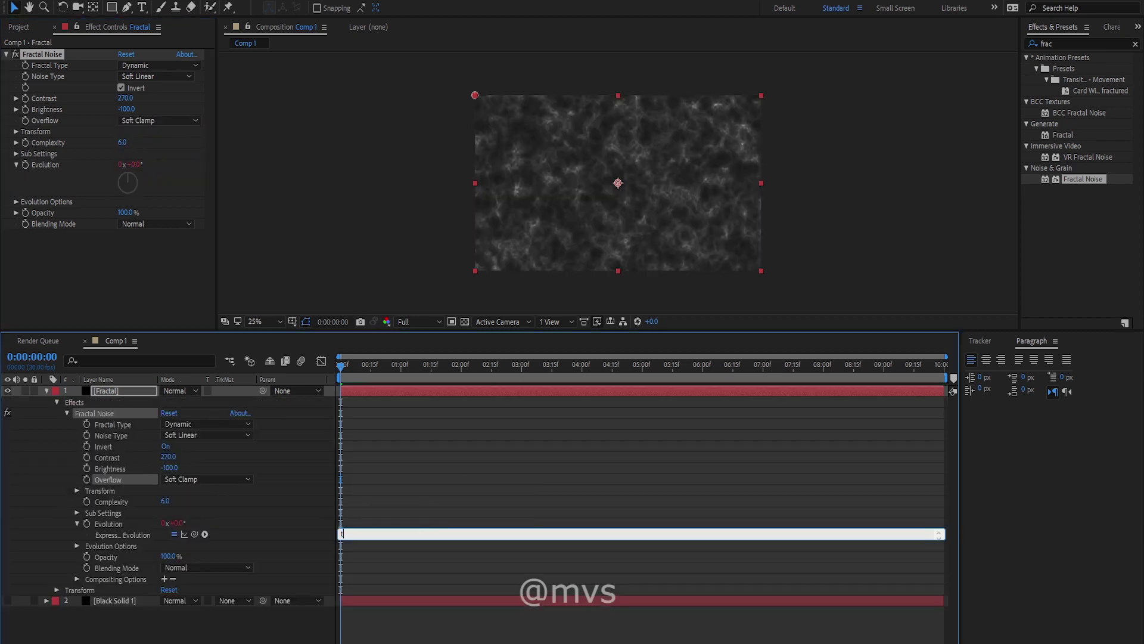
{"action": "type", "text": "ime*2"}
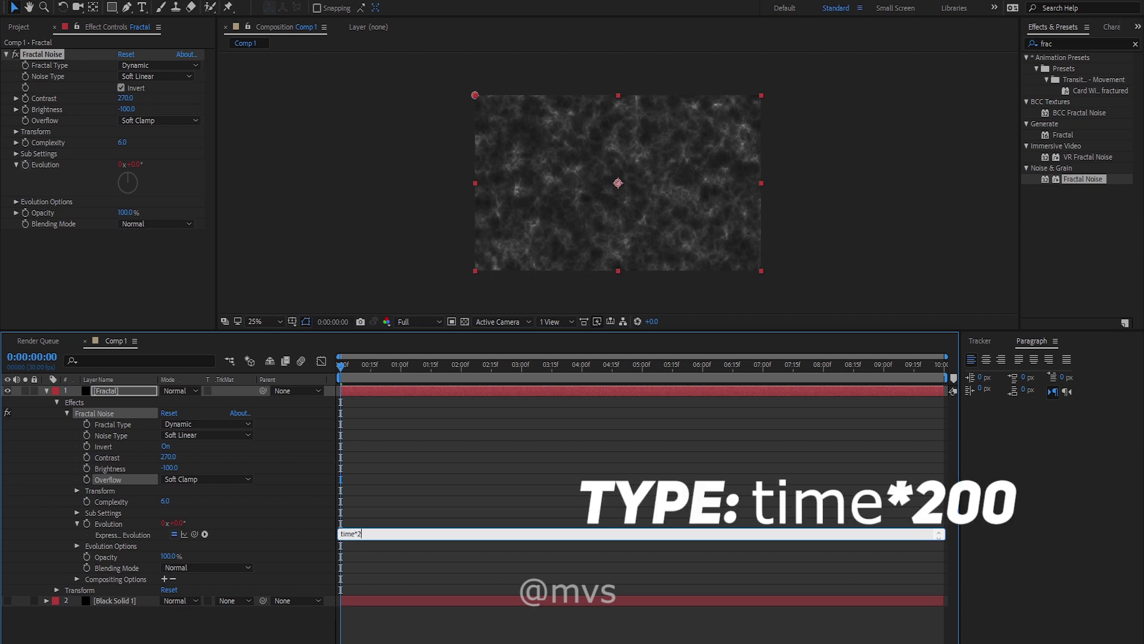
{"action": "type", "text": "00"}
{"action": "key", "text": "KP_Enter"}
Change the Fractal Noise's noise type to Block and preview the animation.
{"action": "left_click", "coordinate": [158, 76]}
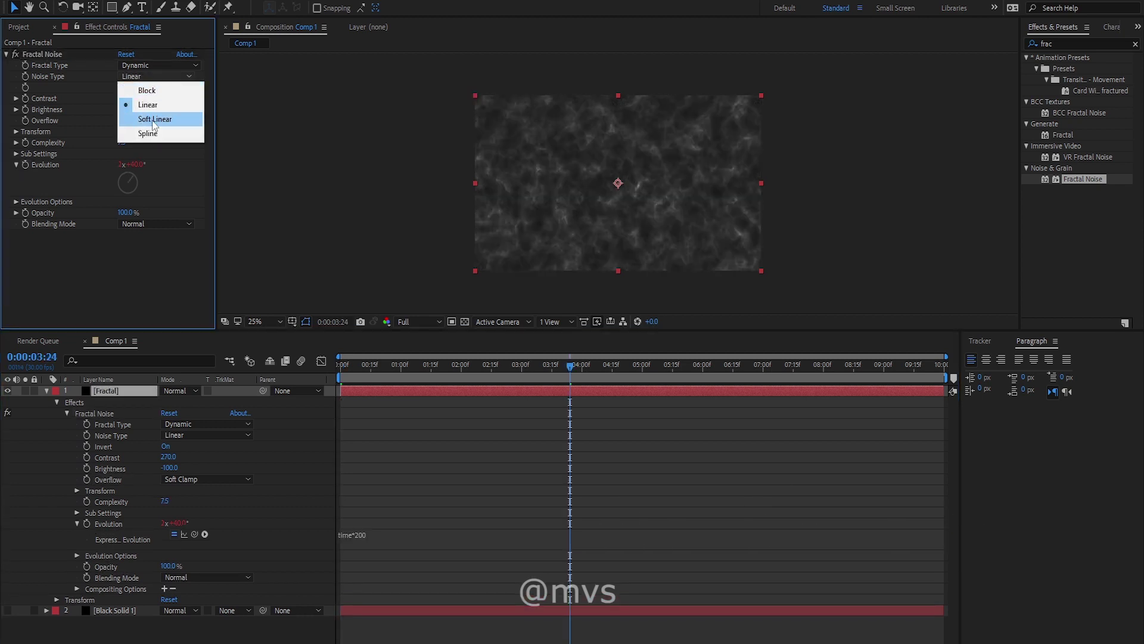
{"action": "left_click", "coordinate": [152, 87]}
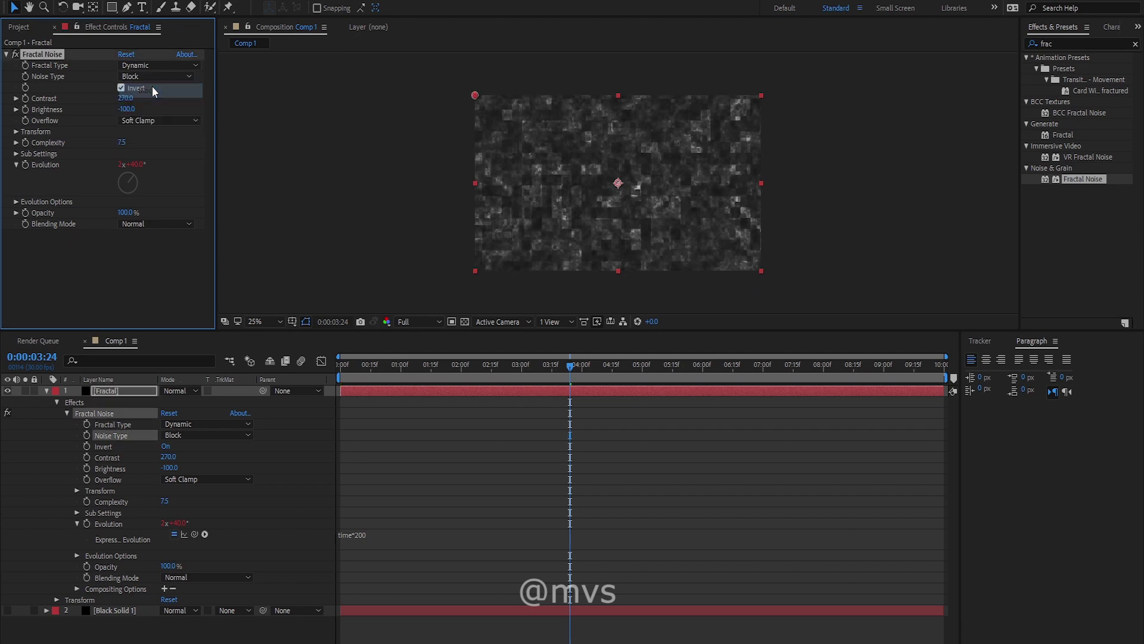
{"action": "key", "text": "space"}
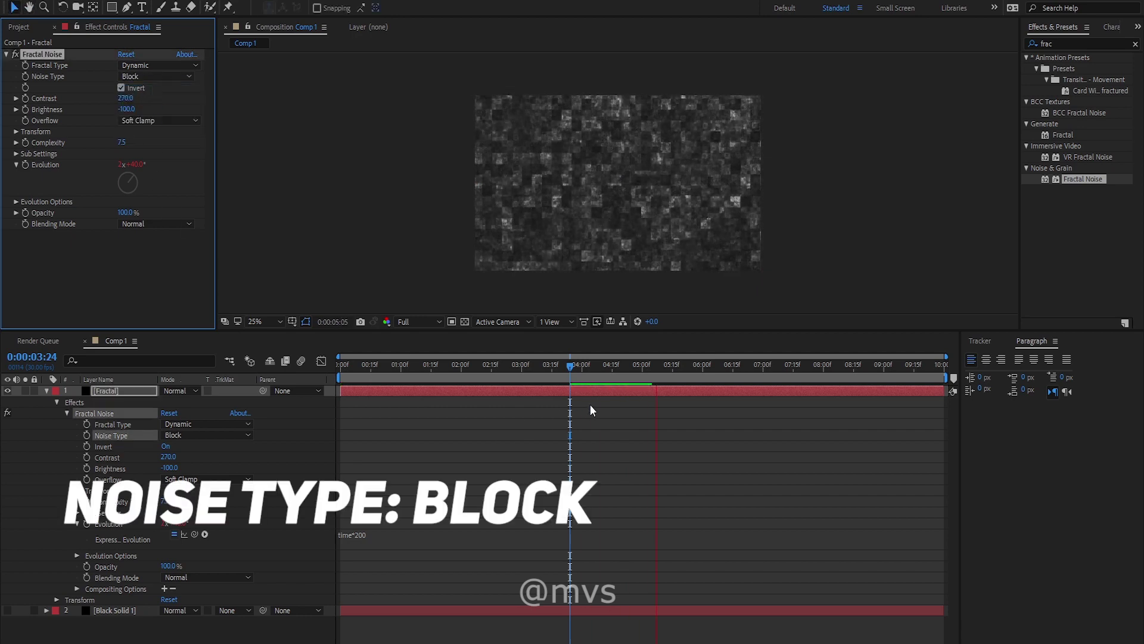
Compare the red streak layer with the fractal layer and preview the composition.
{"action": "left_click", "coordinate": [7, 391]}
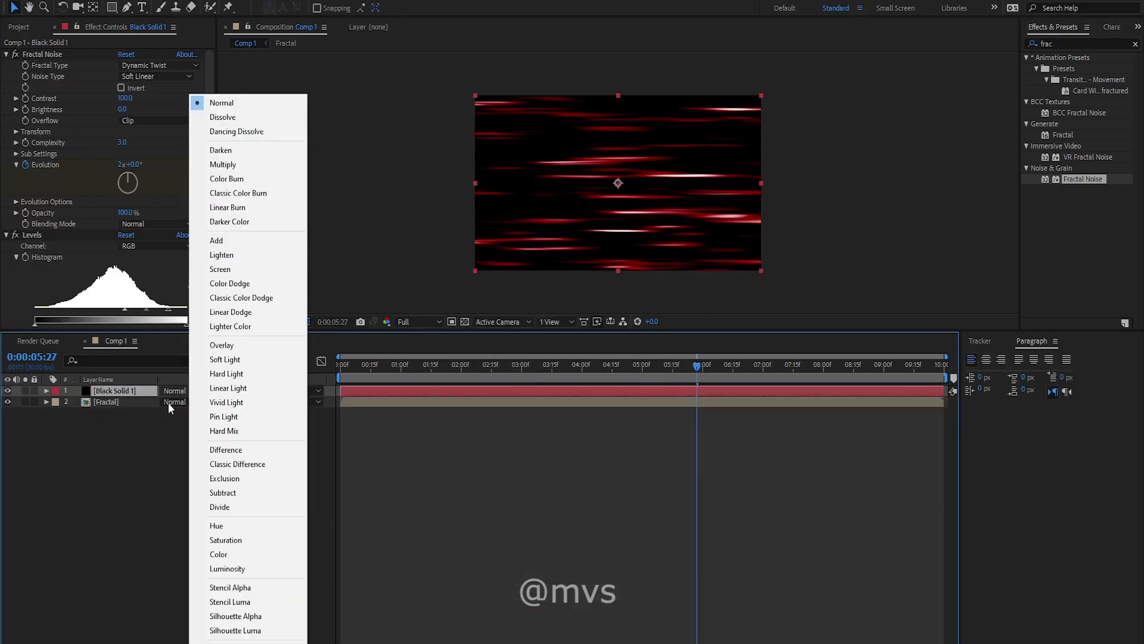
{"action": "left_click", "coordinate": [184, 392]}
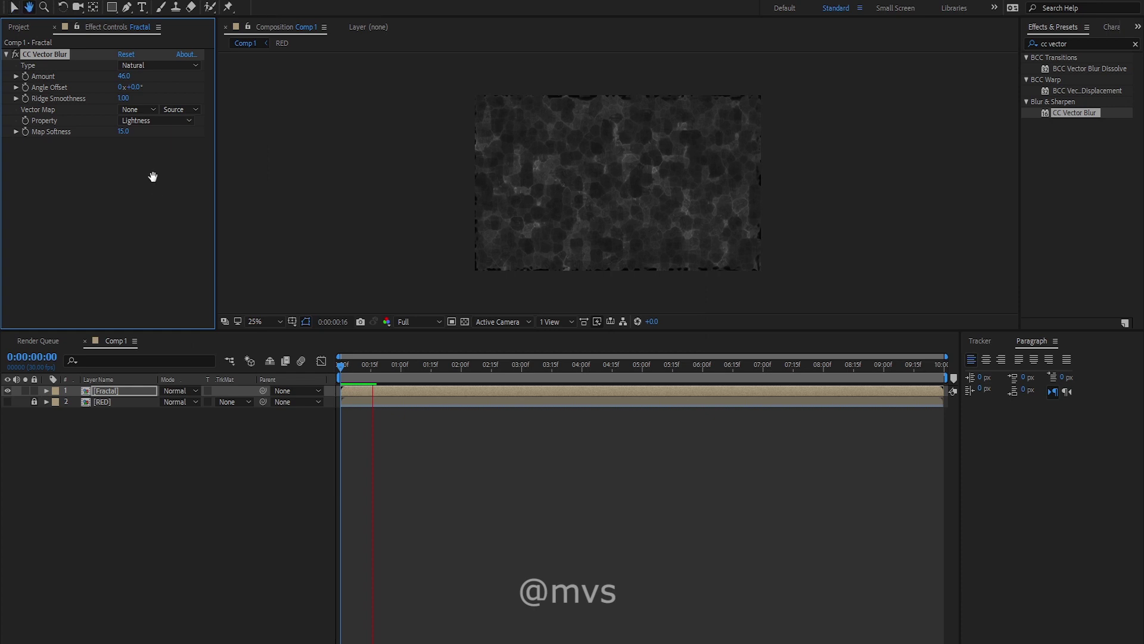
{"action": "key", "text": "space"}
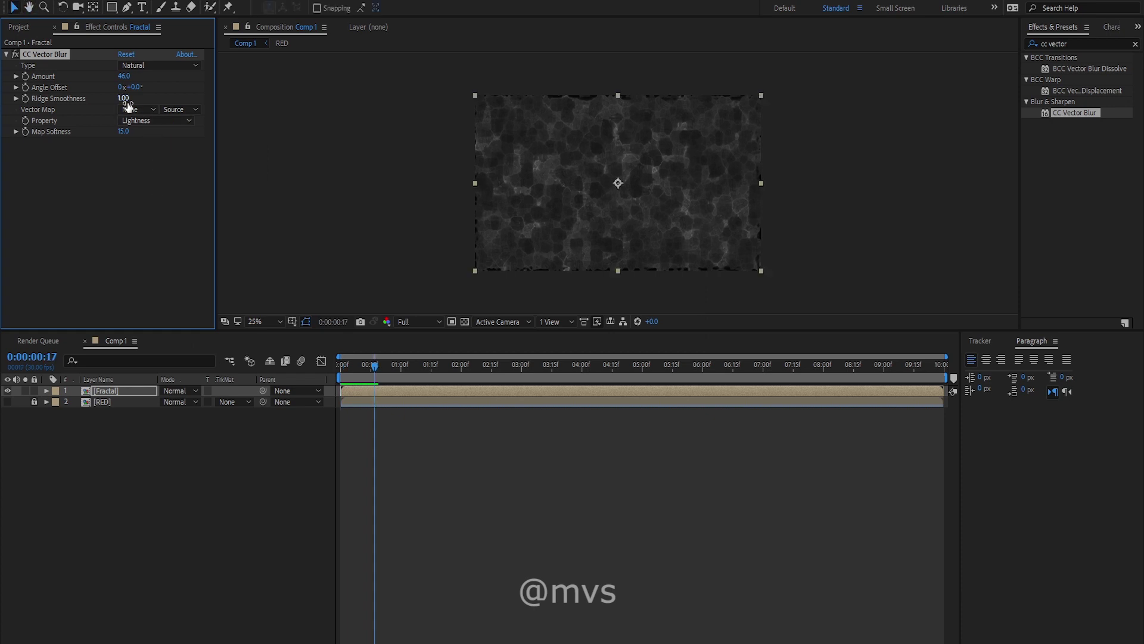
Find the Stylize Glow effect and apply it to the Fractal layer.
{"action": "left_click", "coordinate": [1090, 42]}
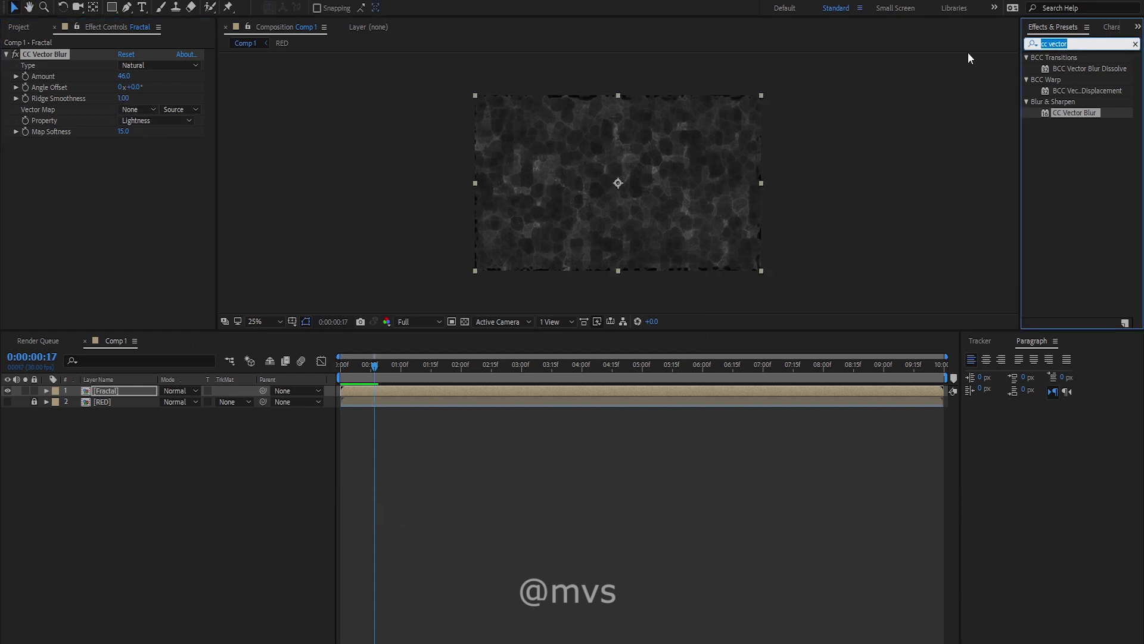
{"action": "type", "text": "glow"}
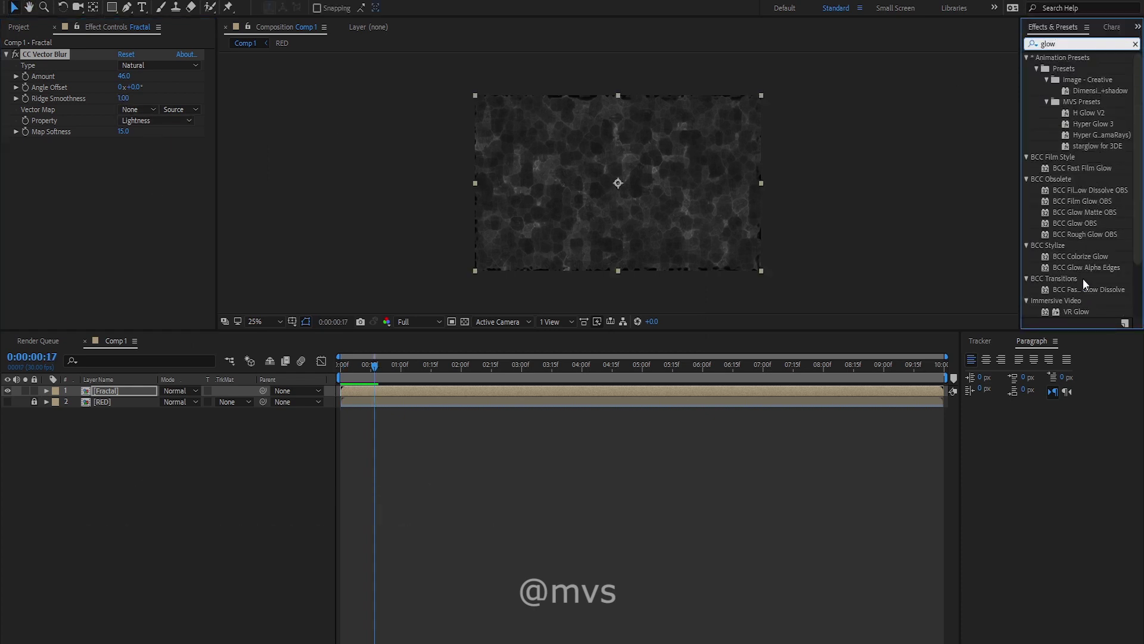
{"action": "scroll", "coordinate": [1079, 244], "scroll_direction": "down", "scroll_amount": 3}
{"action": "left_click", "coordinate": [1072, 311]}
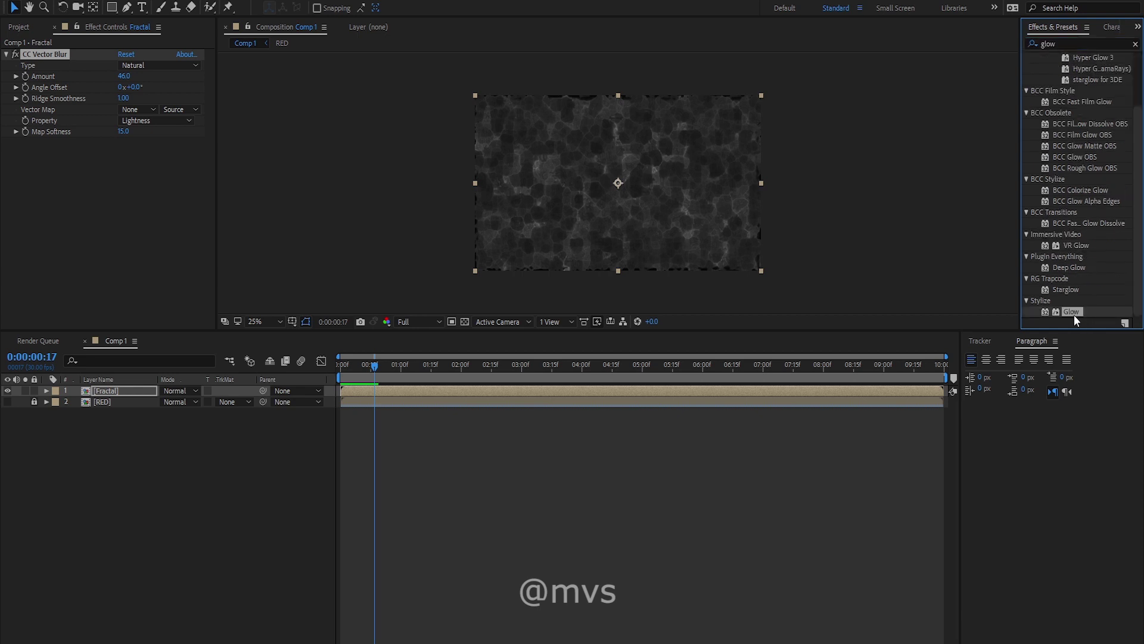
{"action": "left_click_drag", "start_coordinate": [1073, 310], "coordinate": [483, 415]}
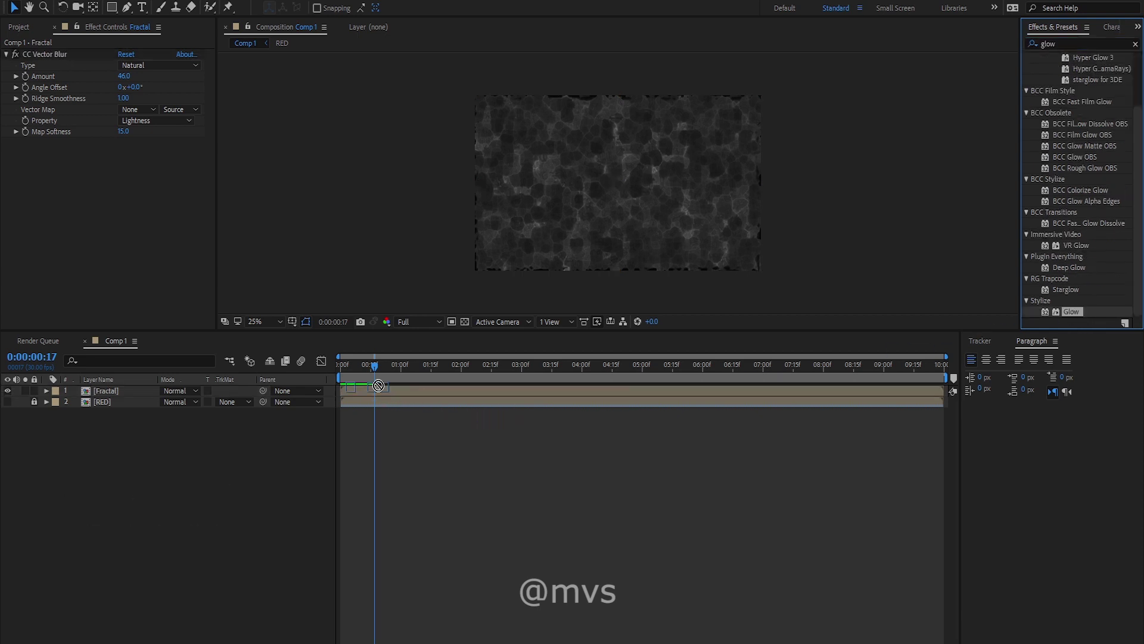
{"action": "left_click_drag", "start_coordinate": [378, 386], "coordinate": [397, 395]}
{"action": "left_click_drag", "start_coordinate": [397, 396], "coordinate": [396, 394]}
Move Glow above CC Vector Blur and set its radius to 69 and its threshold to about 21.2%.
{"action": "left_click_drag", "start_coordinate": [30, 142], "coordinate": [52, 52]}
{"action": "left_click_drag", "start_coordinate": [52, 51], "coordinate": [52, 52]}
{"action": "mouse_move", "coordinate": [124, 88]}
{"action": "left_mouse_down"}
{"action": "mouse_move", "coordinate": [165, 93]}
{"action": "mouse_move", "coordinate": [115, 76]}
{"action": "left_mouse_up"}
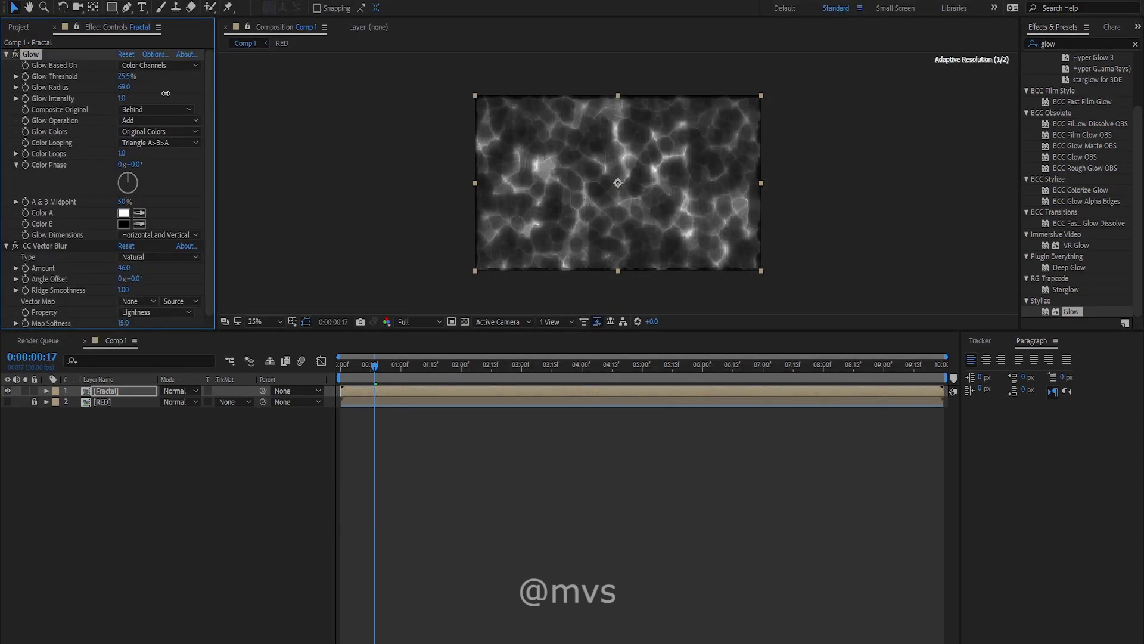
{"action": "left_click_drag", "start_coordinate": [127, 77], "coordinate": [120, 76]}
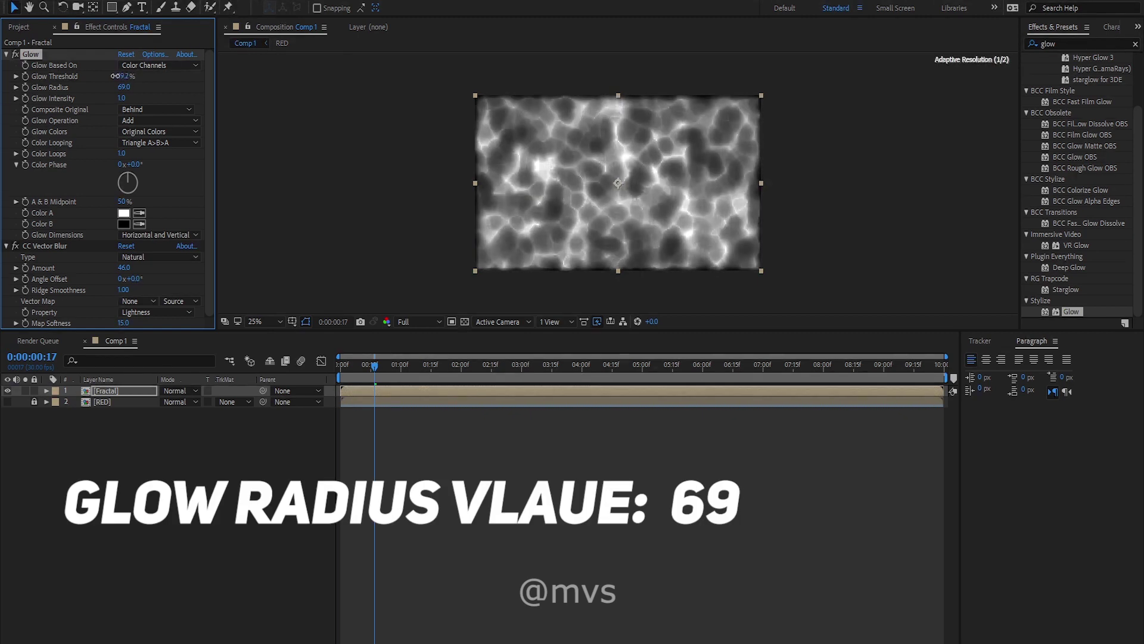
Try tinting the glow by making Color A blue, adjusting the color looping, and switching the glow colors to A & B.
{"action": "left_click", "coordinate": [123, 213]}
{"action": "left_click", "coordinate": [363, 353]}
{"action": "left_click", "coordinate": [307, 296]}
{"action": "left_click", "coordinate": [458, 308]}
{"action": "left_click", "coordinate": [170, 479]}
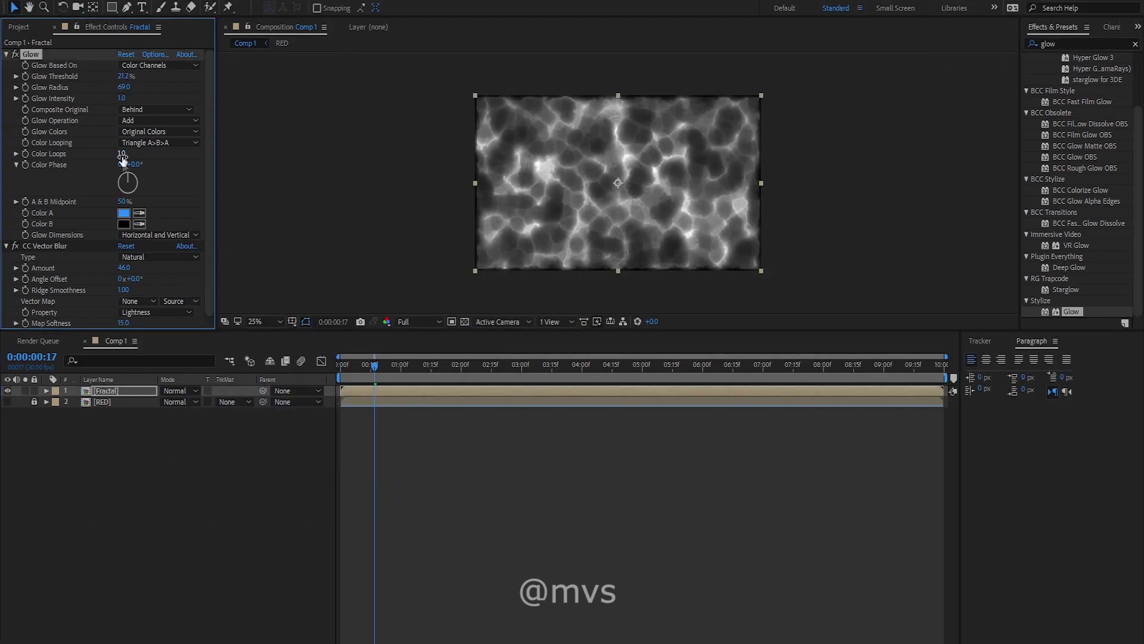
{"action": "left_click", "coordinate": [158, 142]}
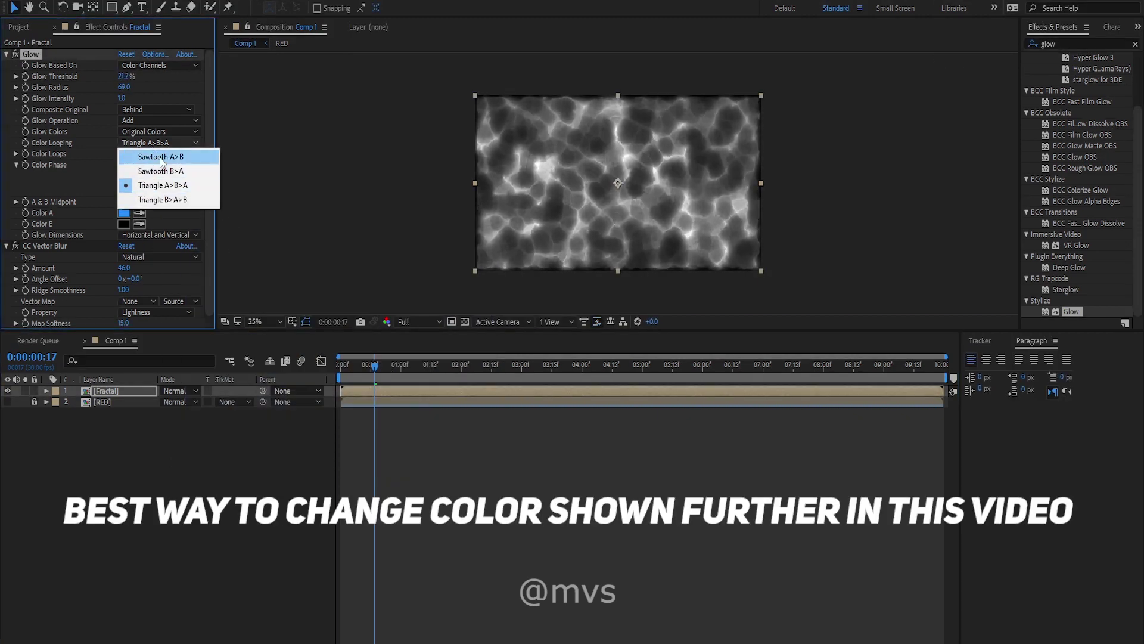
{"action": "left_click", "coordinate": [161, 178]}
{"action": "left_click", "coordinate": [158, 131]}
{"action": "left_click", "coordinate": [154, 160]}
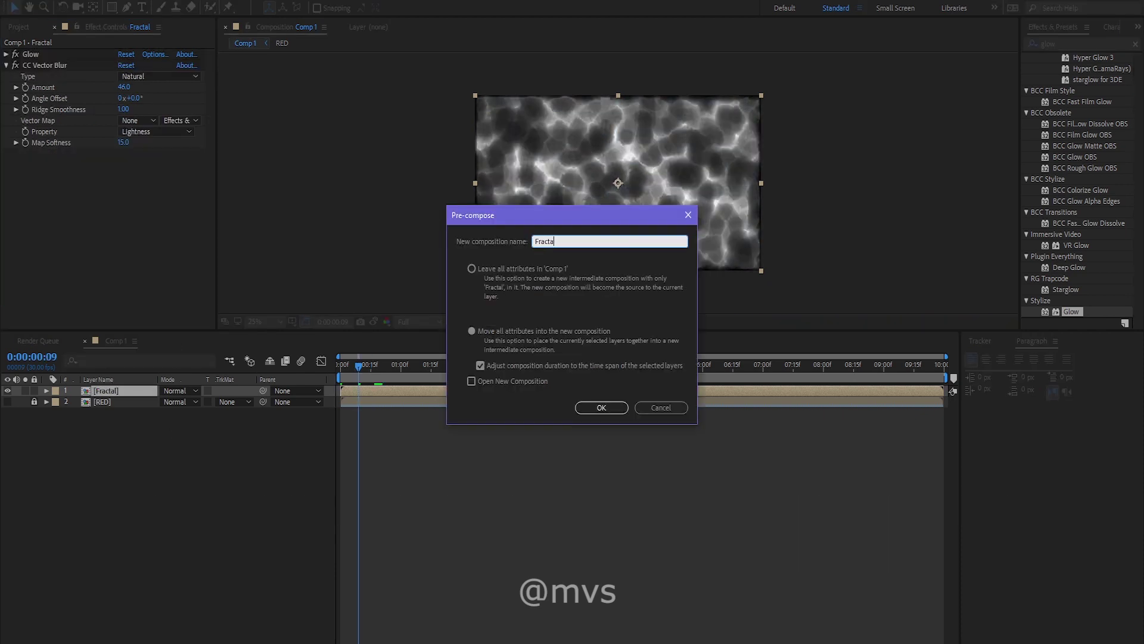
Pre-compose the glowing layer as Fractal with all attributes moved, and apply CC Sphere to it with a radius of 491.
{"action": "left_click", "coordinate": [603, 407]}
{"action": "type", "text": "cc sphere"}
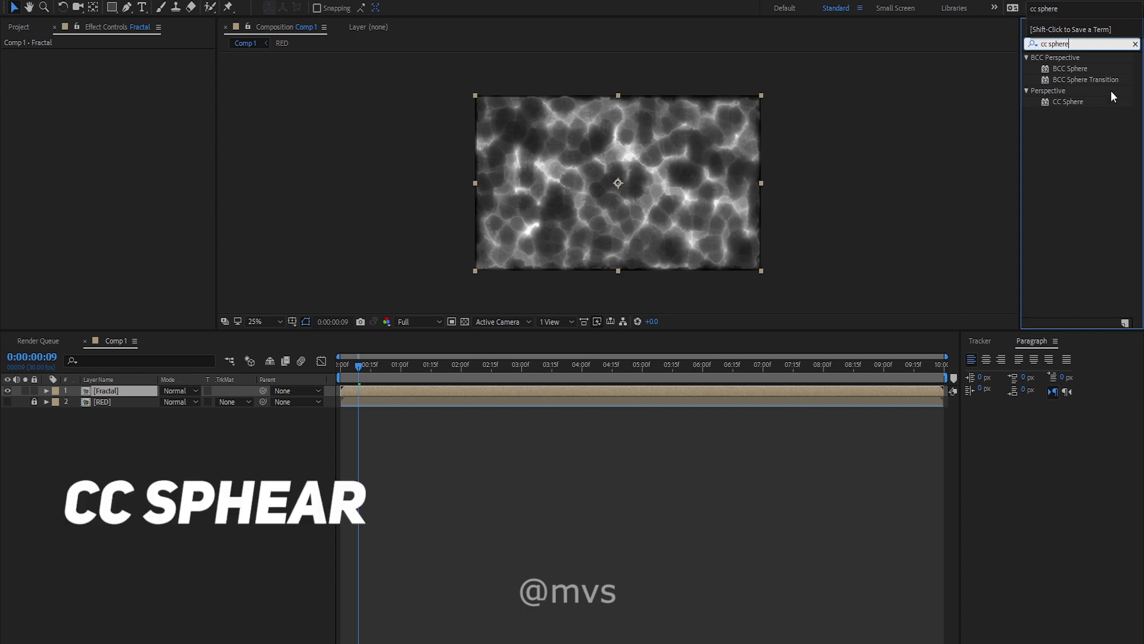
{"action": "left_click_drag", "start_coordinate": [1075, 105], "coordinate": [648, 205]}
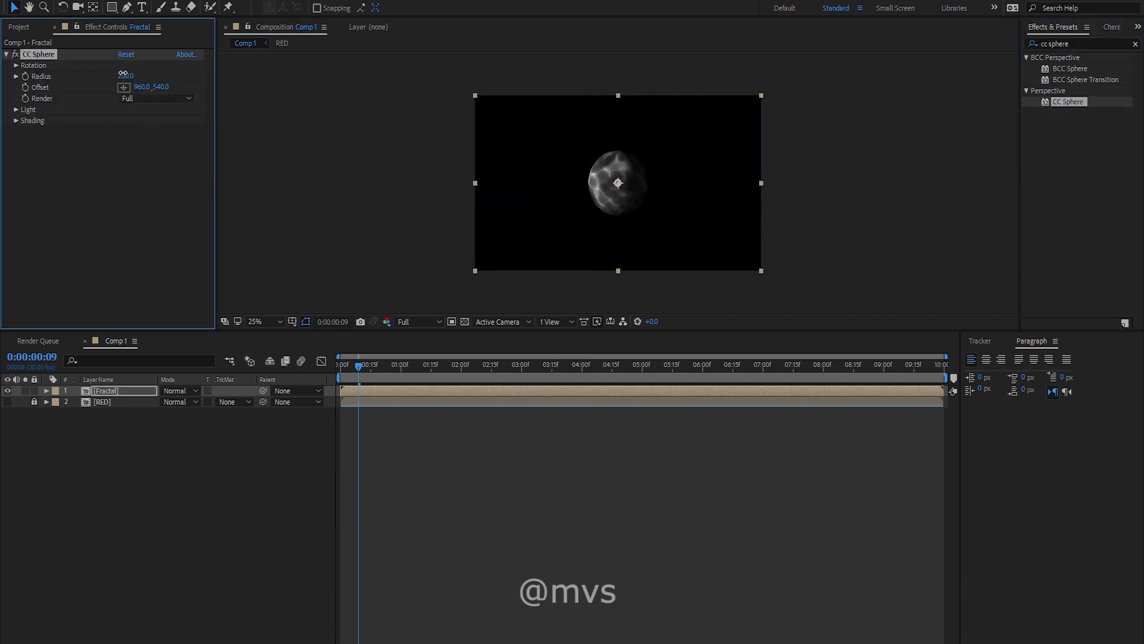
{"action": "left_click_drag", "start_coordinate": [123, 74], "coordinate": [336, 115]}
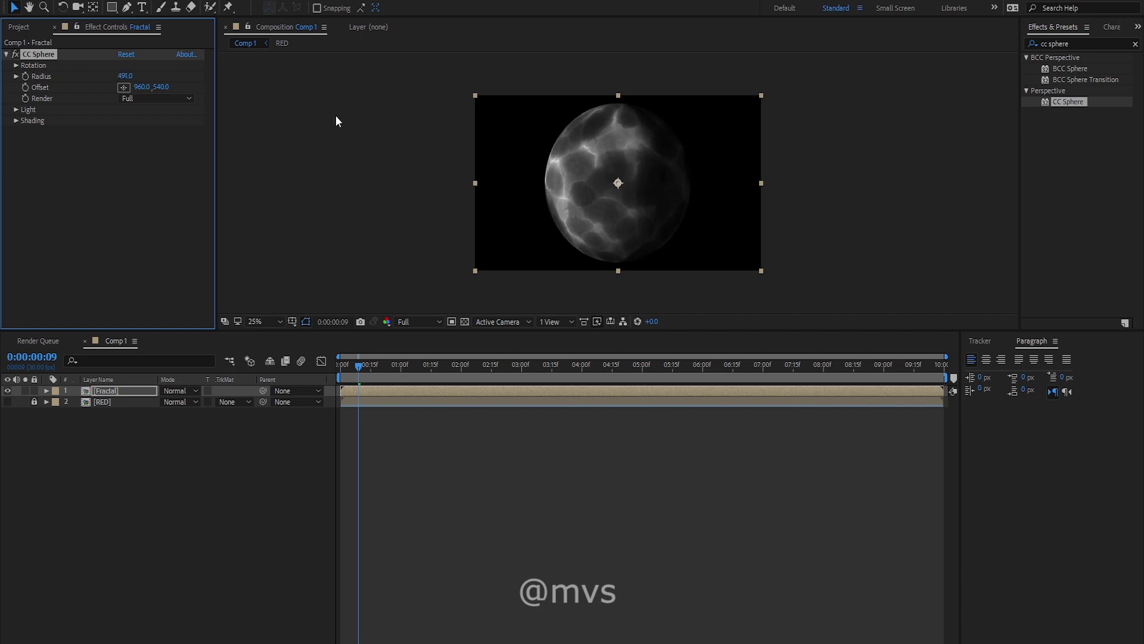
Play back the unlit-color Fractal sphere animation from the first frame.
{"action": "left_click", "coordinate": [370, 373]}
{"action": "key", "text": "Home"}
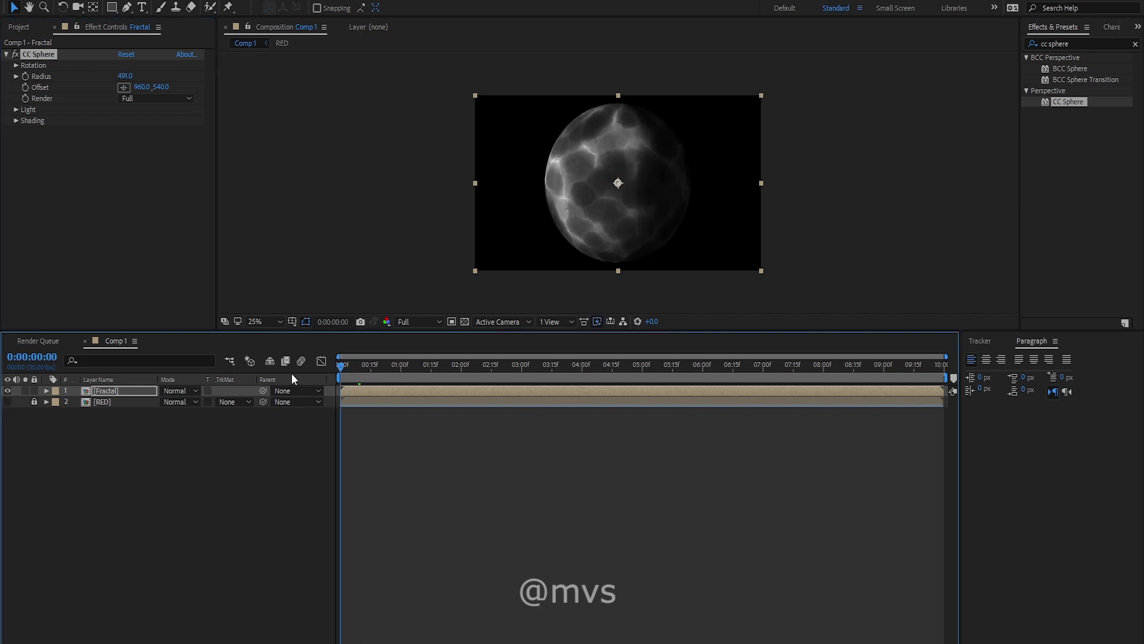
{"action": "key", "text": "space"}
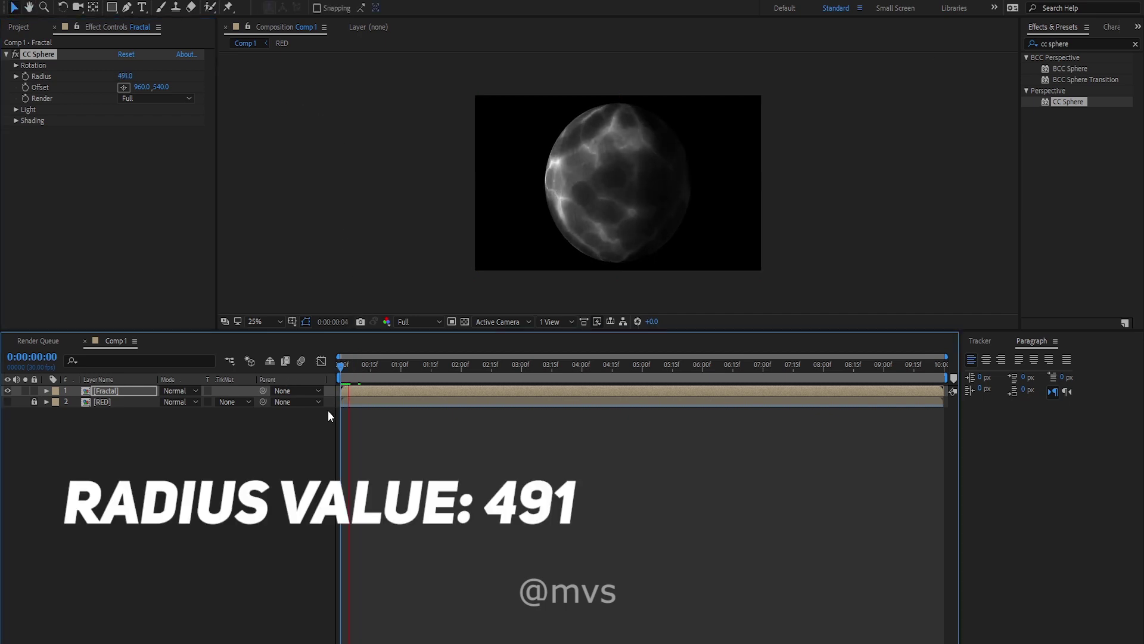
Set the CC Sphere light height to 100 and its light color to cyan blue, and preview the sphere.
{"action": "left_click", "coordinate": [16, 109]}
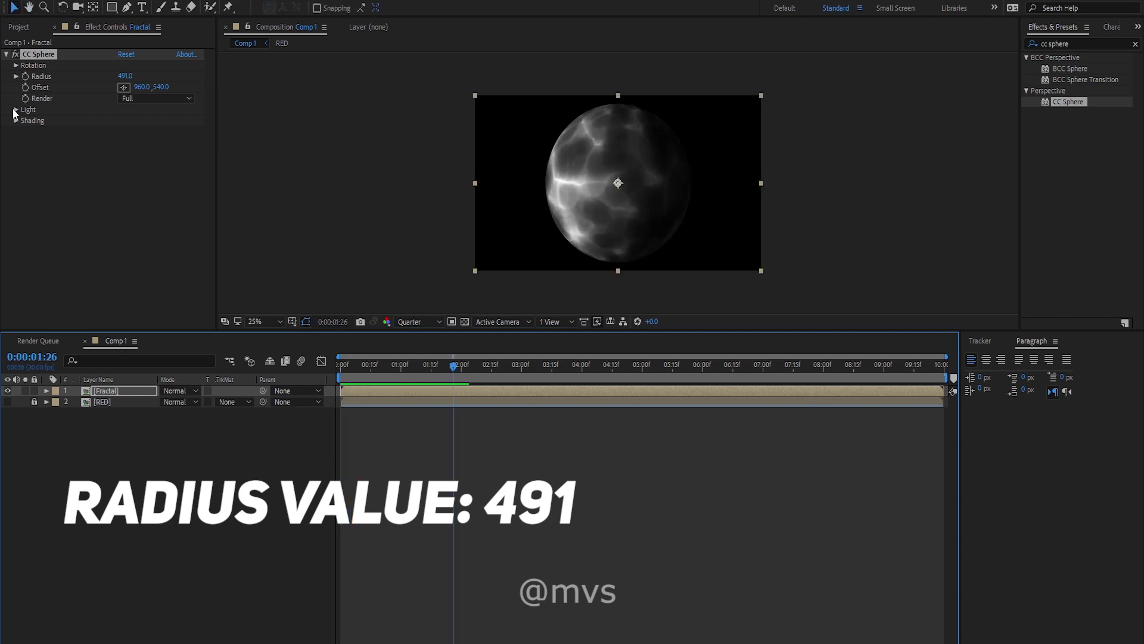
{"action": "mouse_move", "coordinate": [124, 143]}
{"action": "left_mouse_down"}
{"action": "mouse_move", "coordinate": [145, 143]}
{"action": "mouse_move", "coordinate": [132, 154]}
{"action": "left_mouse_up"}
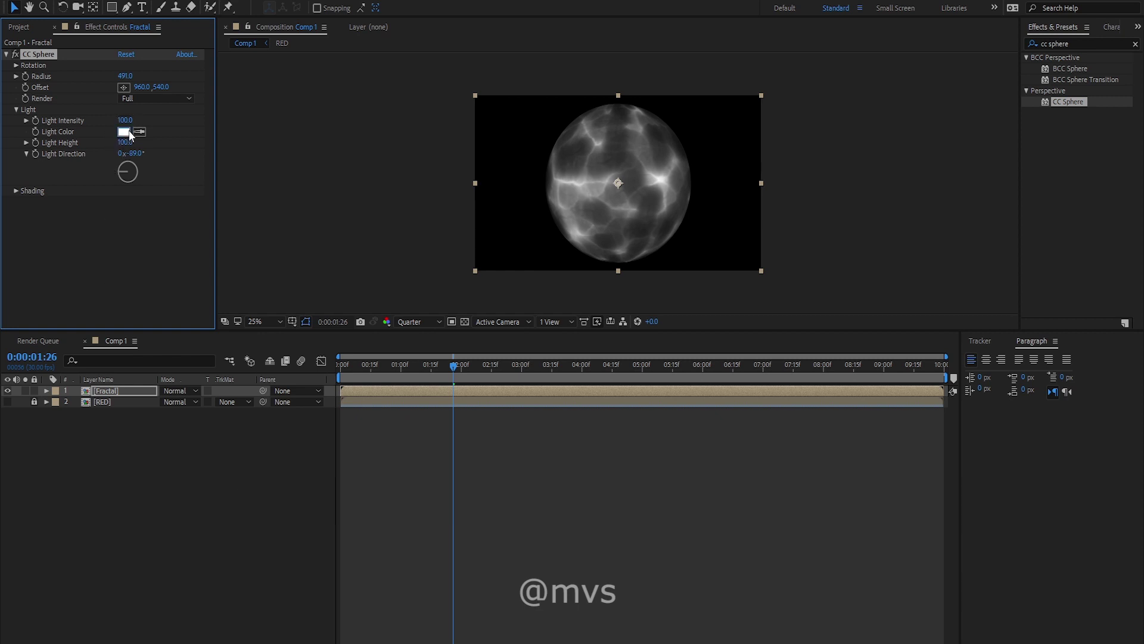
{"action": "key", "text": "space"}
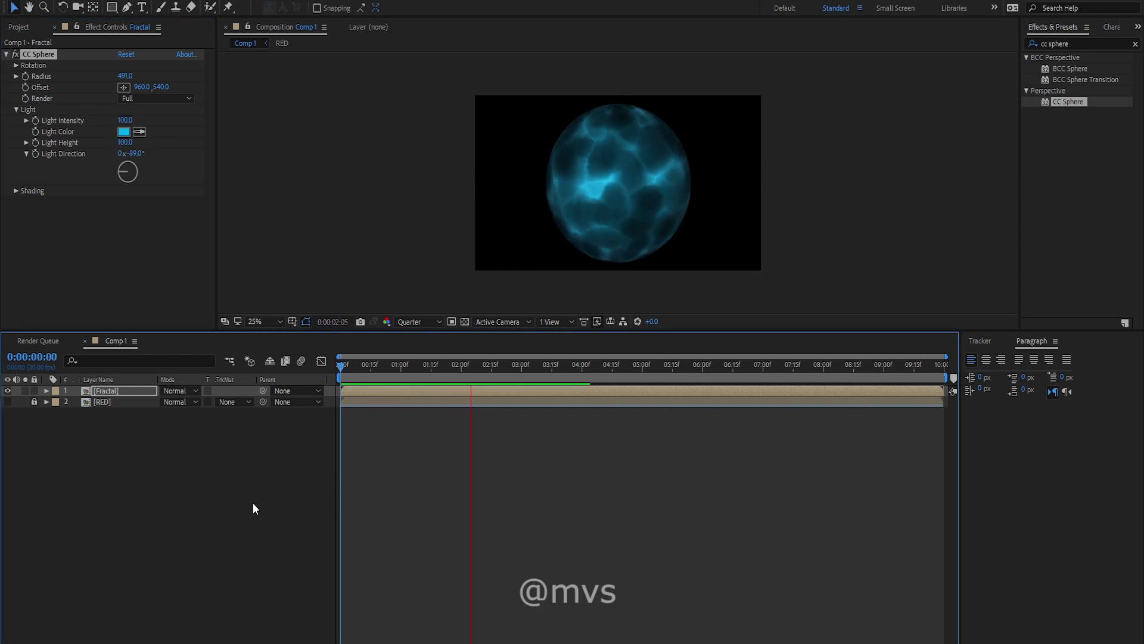
{"action": "key", "text": "space"}
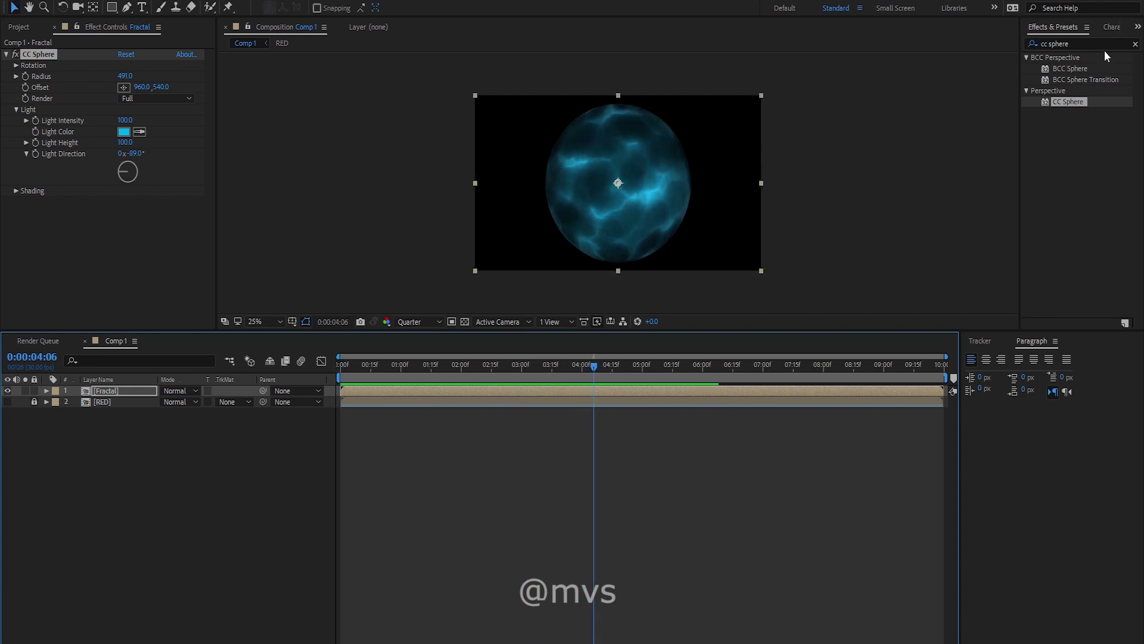
Find the Stylize Glow effect and apply it to the Fractal sphere layer with radius 136 and intensity 1.2.
{"action": "left_click", "coordinate": [1074, 46]}
{"action": "type", "text": "glow"}
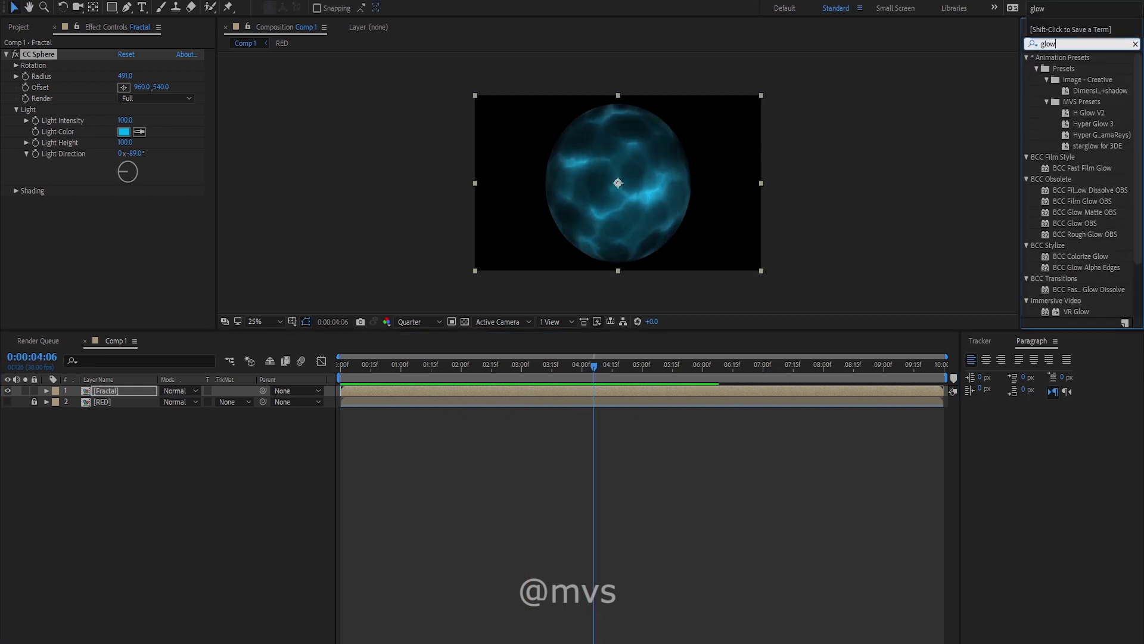
{"action": "scroll", "coordinate": [1070, 286], "scroll_direction": "down", "scroll_amount": 3}
{"action": "left_click_drag", "start_coordinate": [1068, 312], "coordinate": [596, 222]}
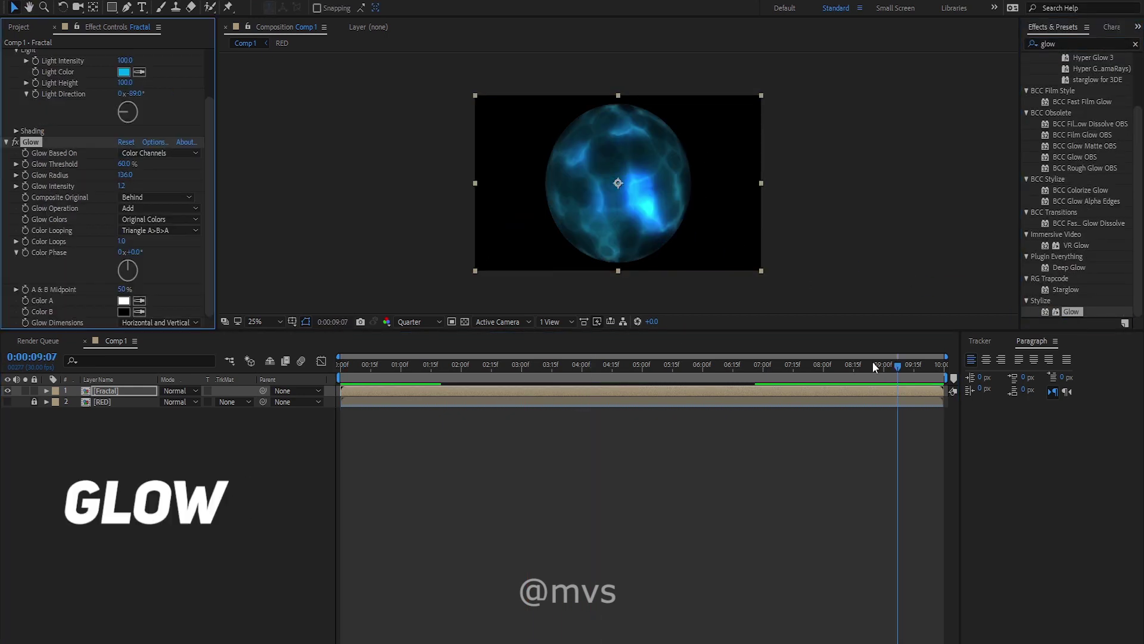
Set the sphere's glow threshold to 74.5% while checking a bright frame, and preview the animation.
{"action": "left_click_drag", "start_coordinate": [895, 366], "coordinate": [872, 371]}
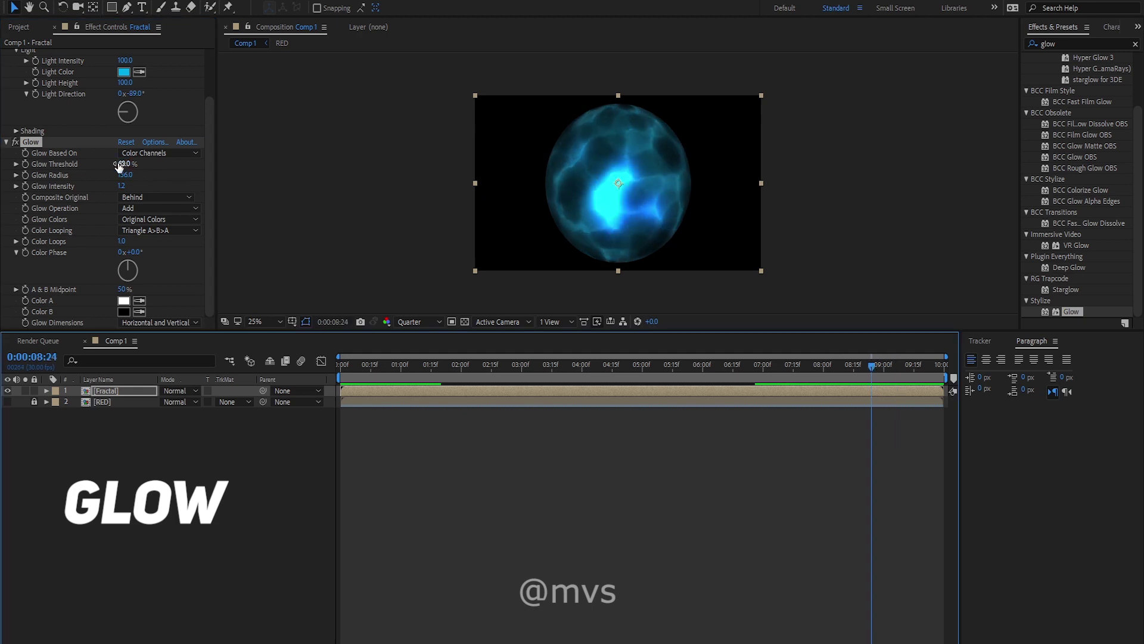
{"action": "left_click_drag", "start_coordinate": [119, 166], "coordinate": [129, 166]}
{"action": "left_click", "coordinate": [150, 530]}
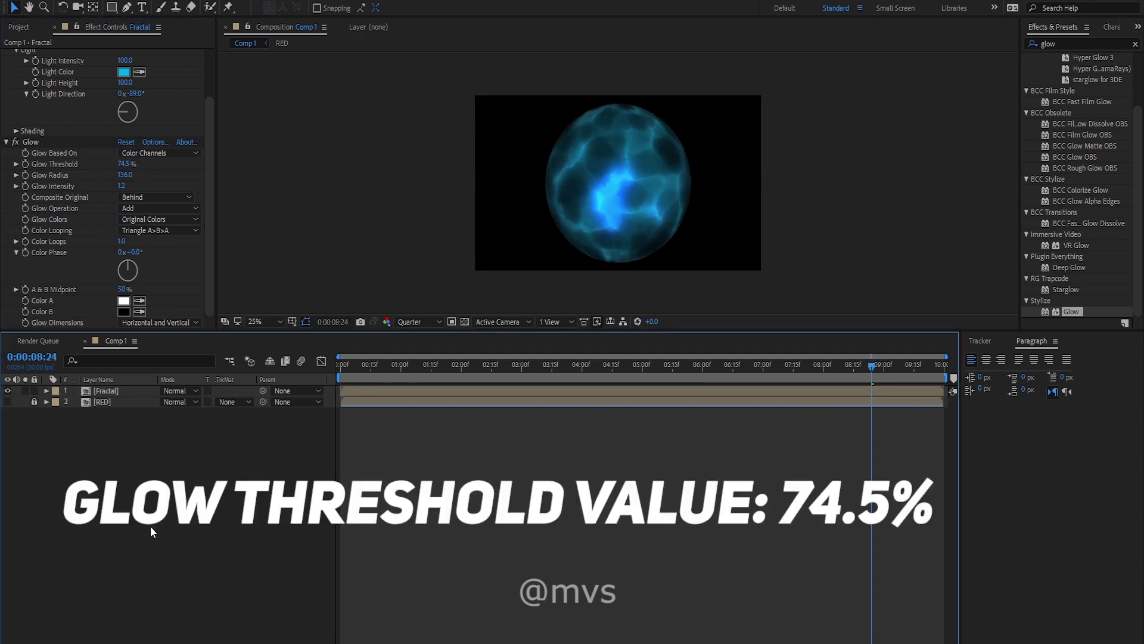
{"action": "key", "text": "space"}
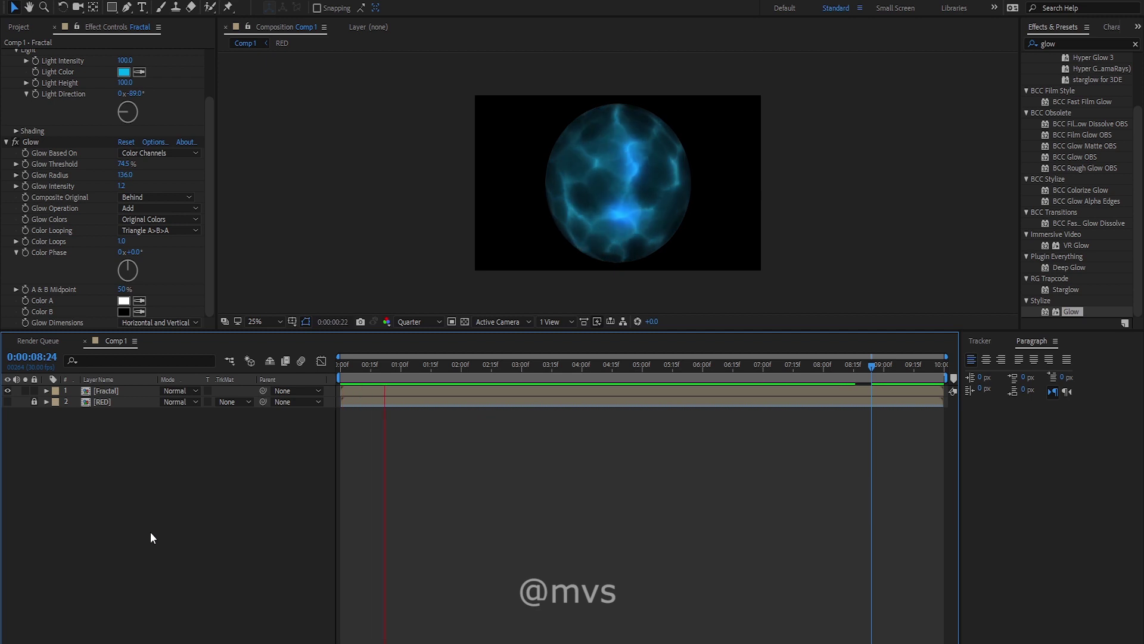
{"action": "key", "text": "space"}
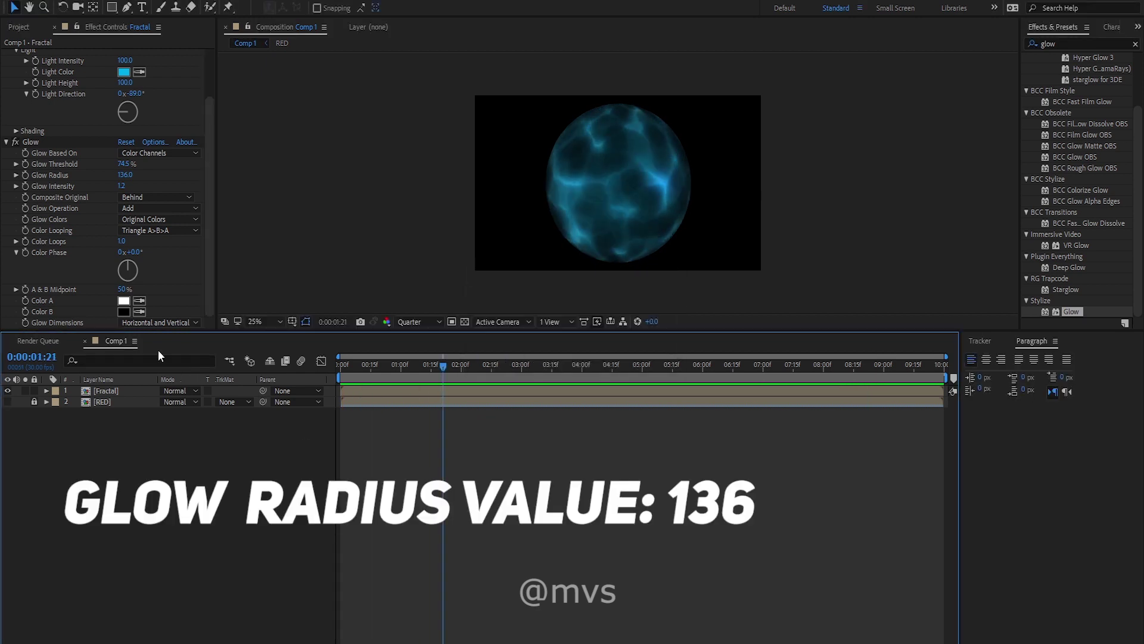
Try lowering the Fractal layer's opacity to 70%.
{"action": "left_click", "coordinate": [99, 392]}
{"action": "key", "text": "t"}
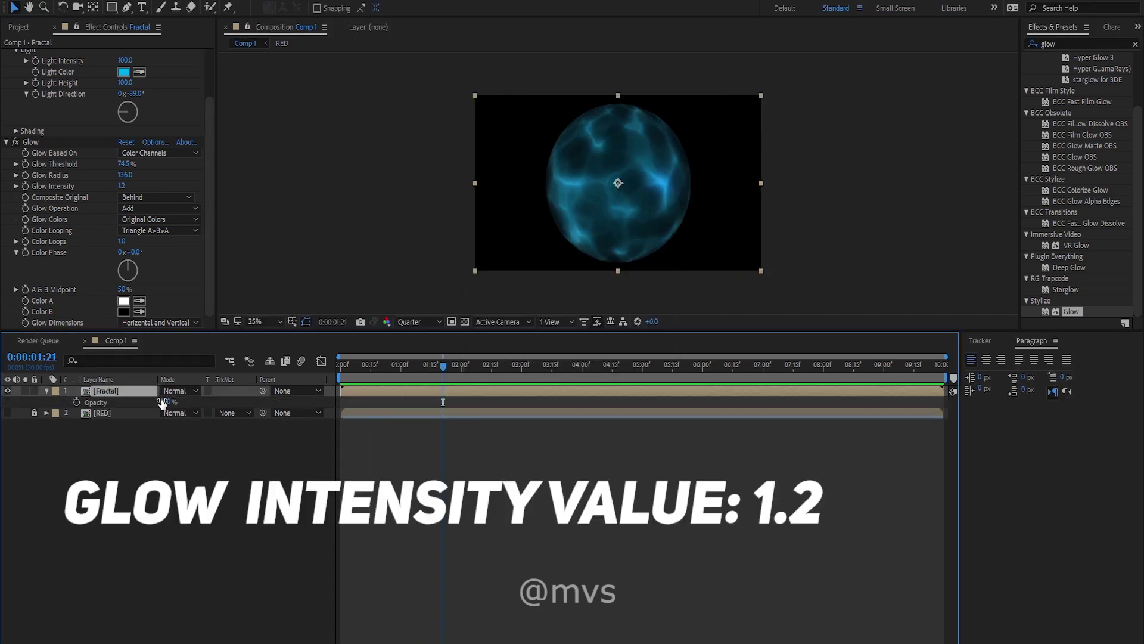
{"action": "left_click_drag", "start_coordinate": [161, 399], "coordinate": [144, 400]}
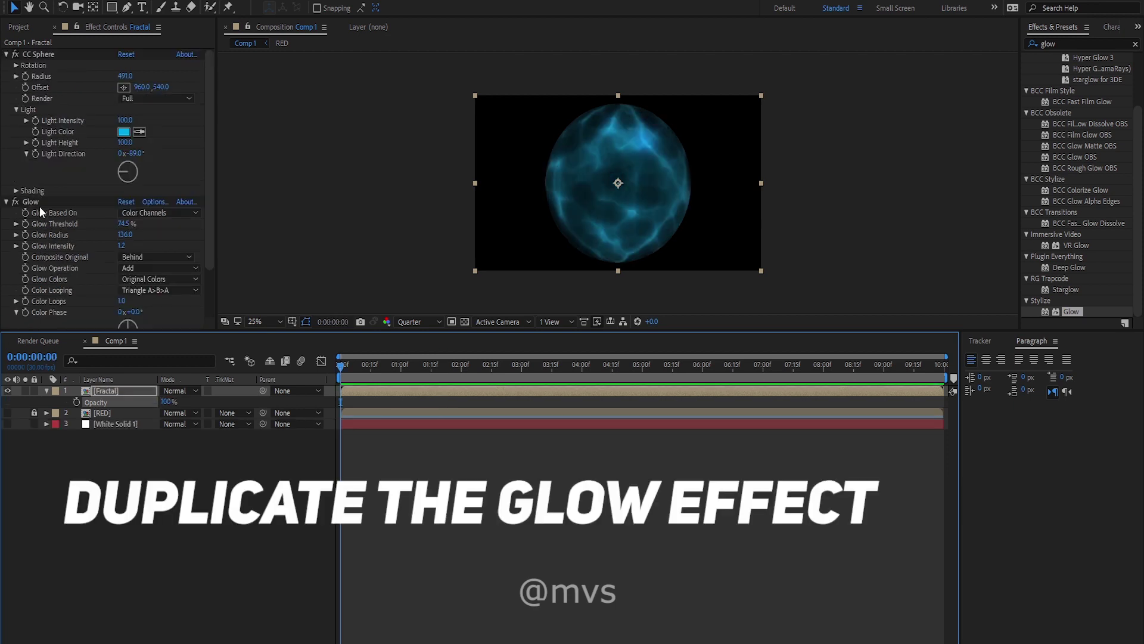
Duplicate the Glow effect on Fractal, set the copy to threshold 37.6%, radius 235 and intensity 0.4, and preview it.
{"action": "left_click", "coordinate": [36, 202]}
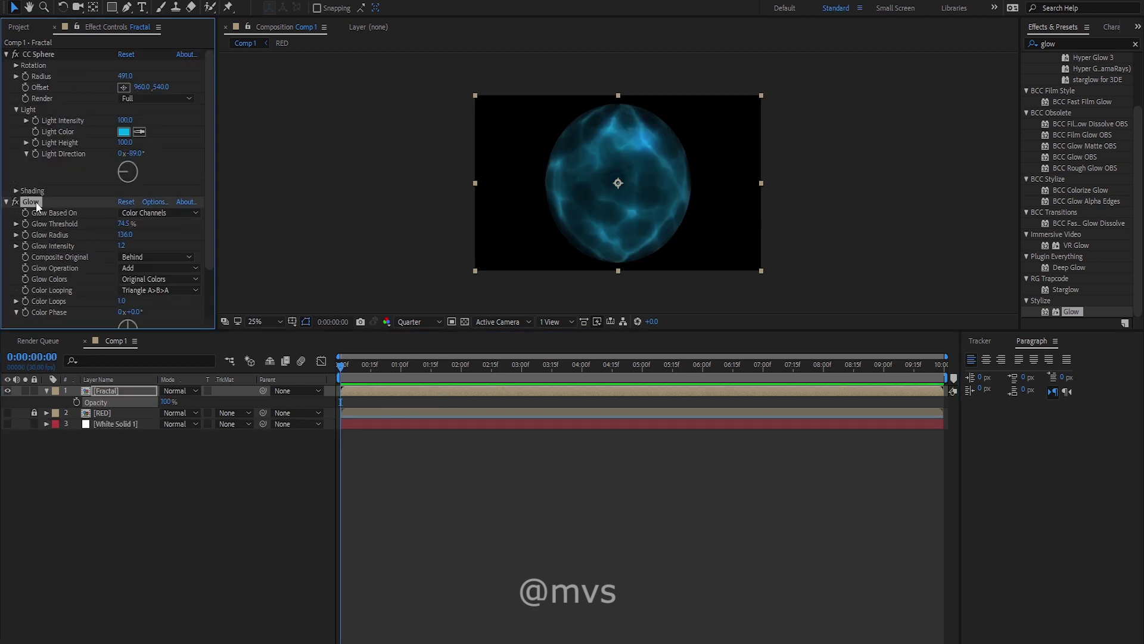
{"action": "key", "text": "ctrl+d"}
{"action": "left_click_drag", "start_coordinate": [125, 164], "coordinate": [193, 209]}
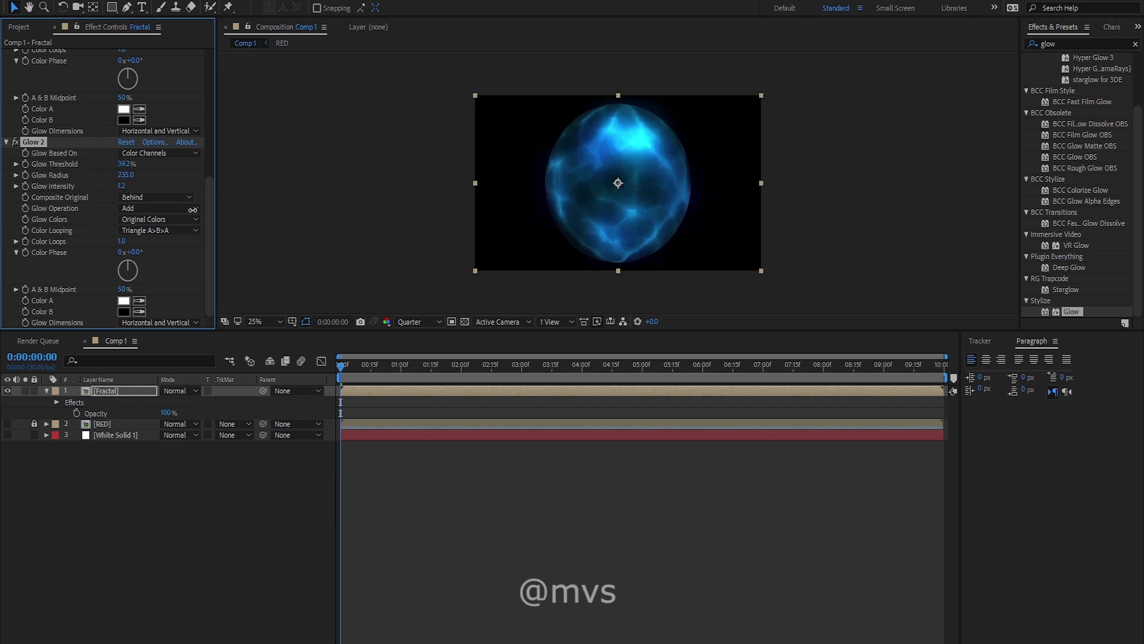
{"action": "left_click_drag", "start_coordinate": [122, 189], "coordinate": [81, 195]}
{"action": "key", "text": "space"}
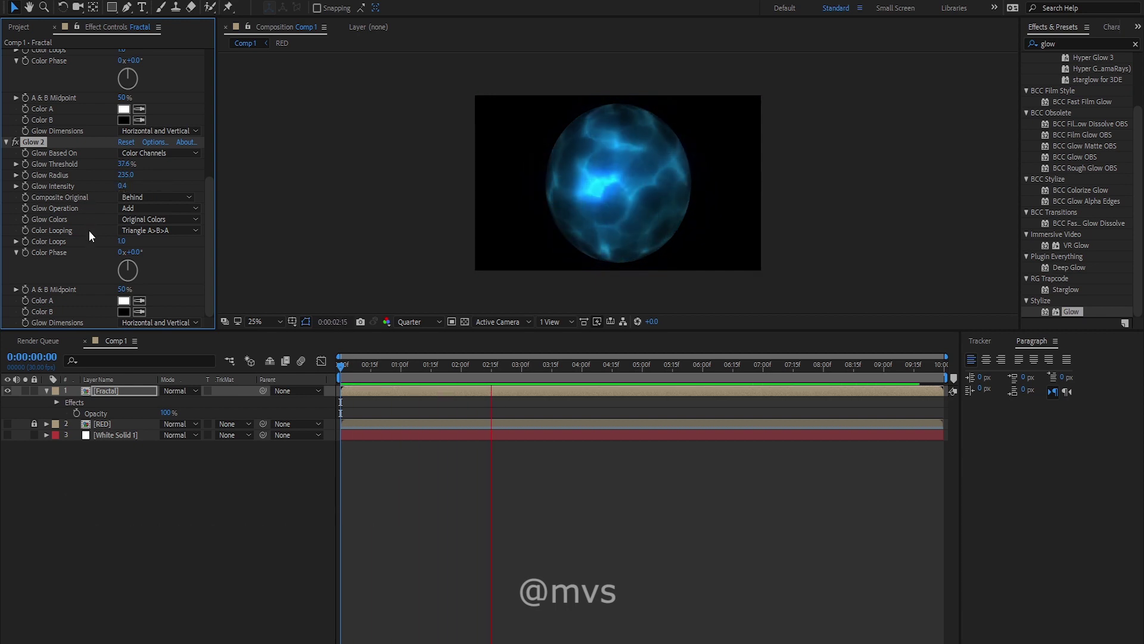
{"action": "key", "text": "space"}
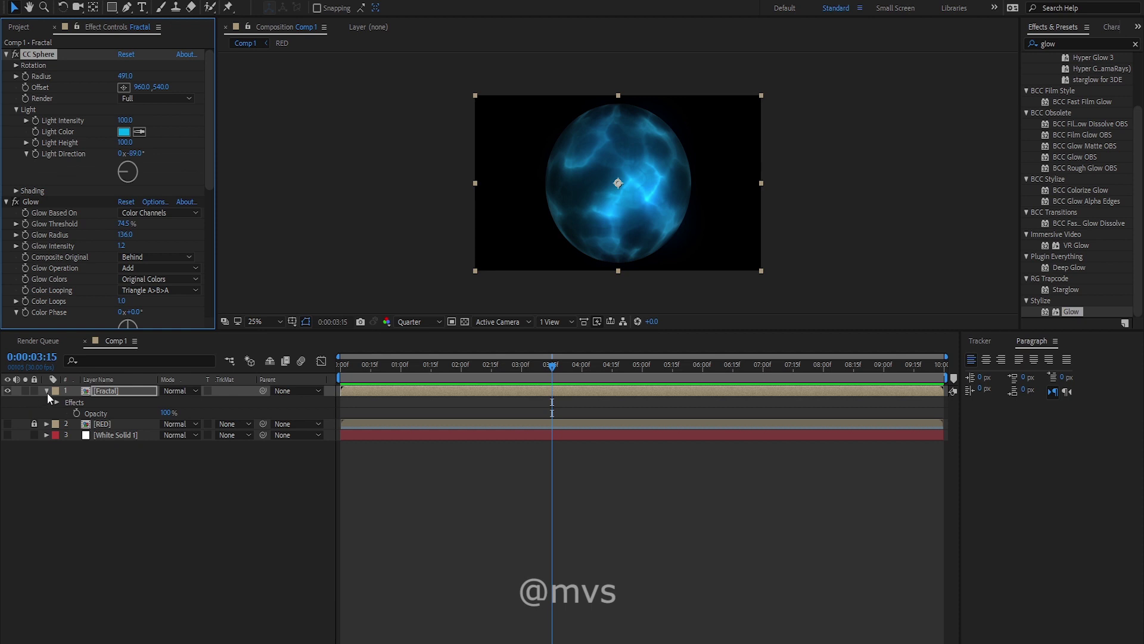
Show RED instead of Fractal and set its second Glow to threshold 0%, radius 2, intensity 4 and A & B Colors with red as Color A.
{"action": "left_click", "coordinate": [46, 391]}
{"action": "left_click", "coordinate": [9, 391]}
{"action": "left_click", "coordinate": [7, 402]}
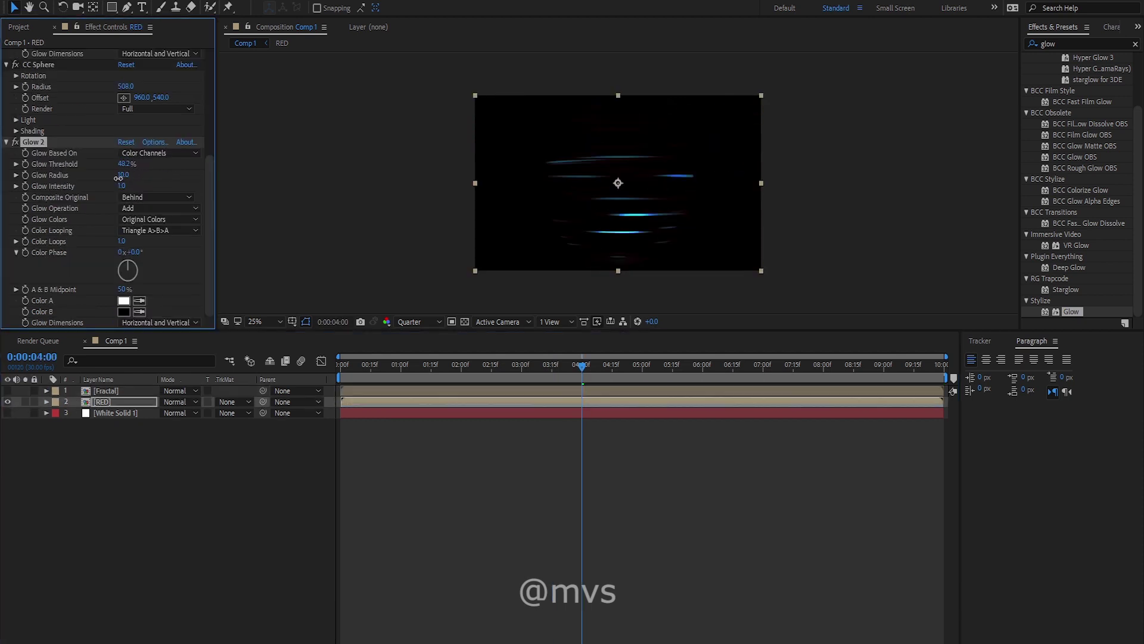
{"action": "left_click_drag", "start_coordinate": [118, 178], "coordinate": [37, 173]}
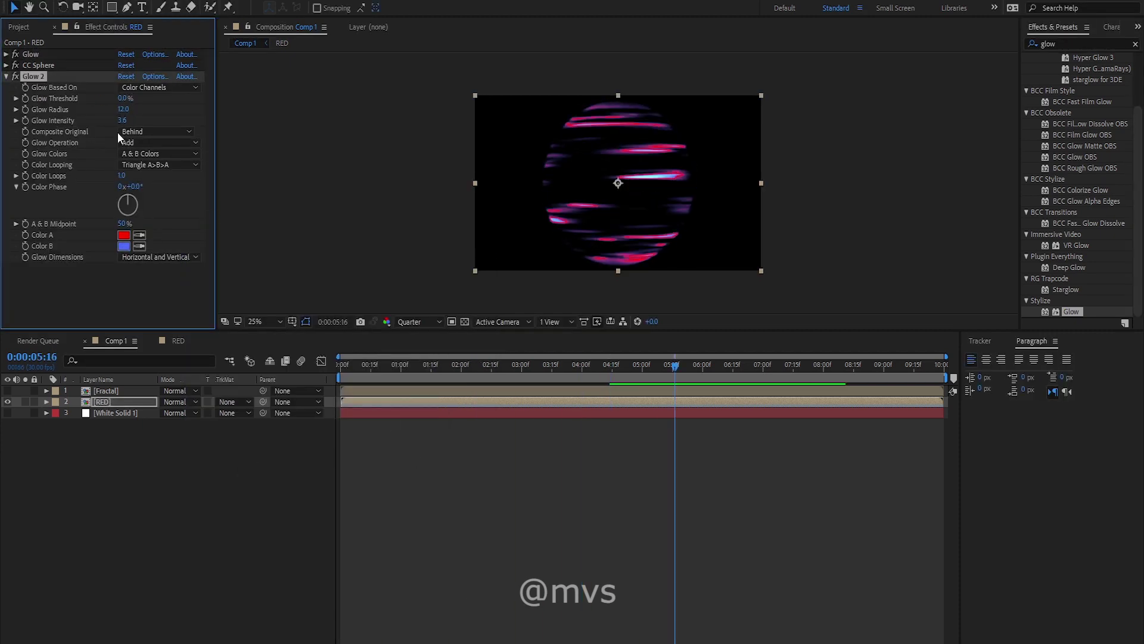
{"action": "left_click", "coordinate": [124, 130]}
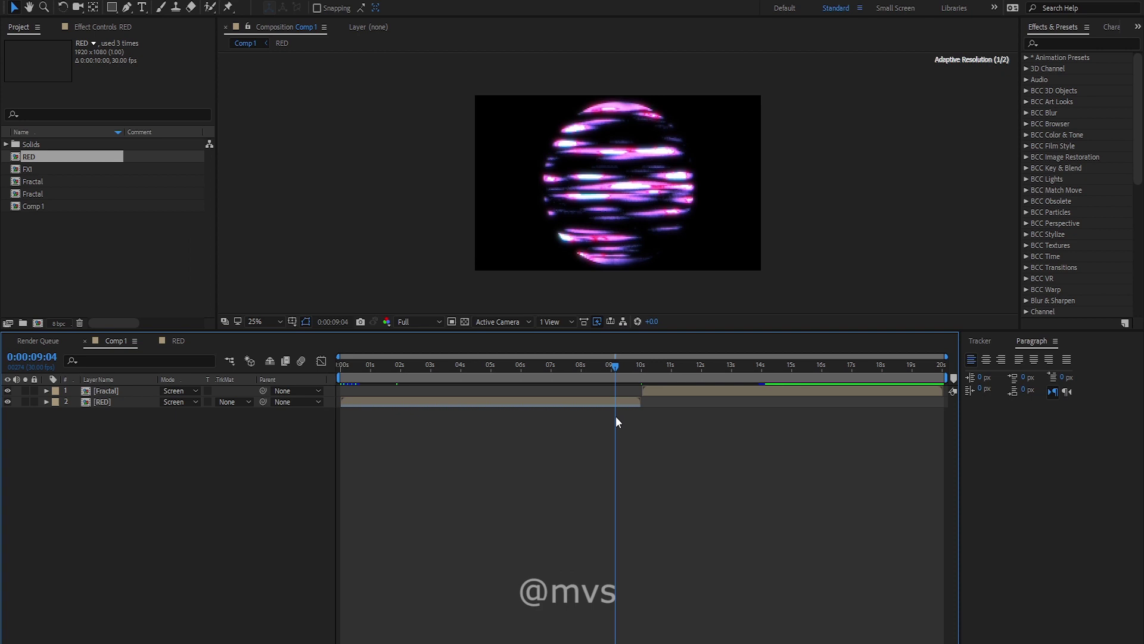
Move the Fractal layer to the start of the timeline so it overlaps RED, and preview the combined sphere from the first frame.
{"action": "left_click_drag", "start_coordinate": [617, 416], "coordinate": [669, 411]}
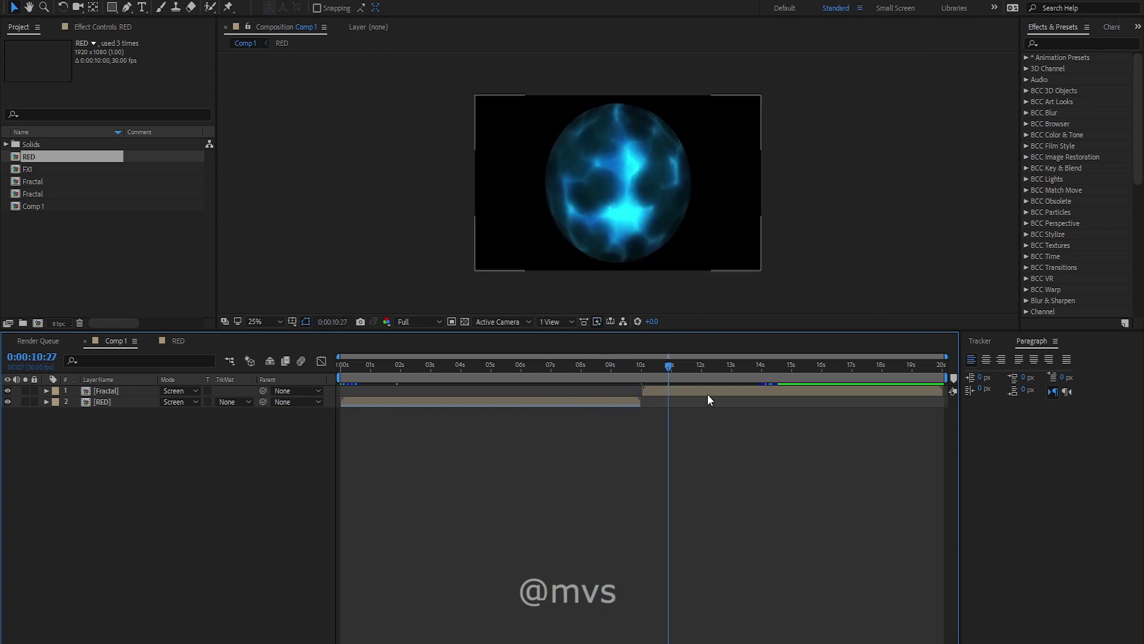
{"action": "left_click_drag", "start_coordinate": [731, 392], "coordinate": [431, 399]}
{"action": "key", "text": "semicolon"}
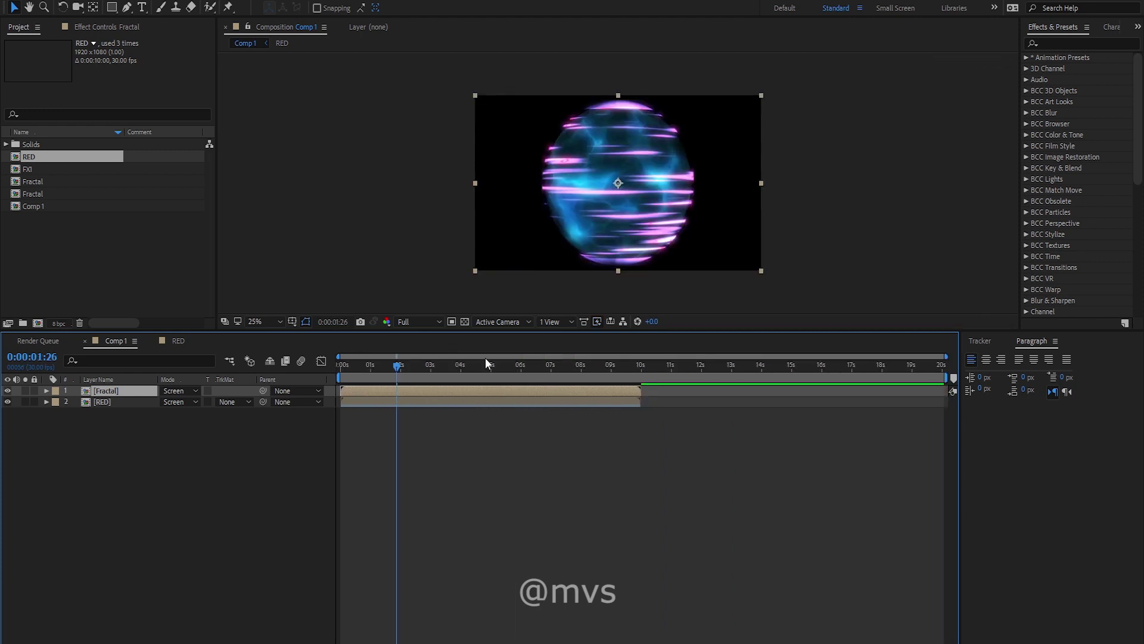
{"action": "left_click_drag", "start_coordinate": [394, 365], "coordinate": [323, 370]}
{"action": "key", "text": "space"}
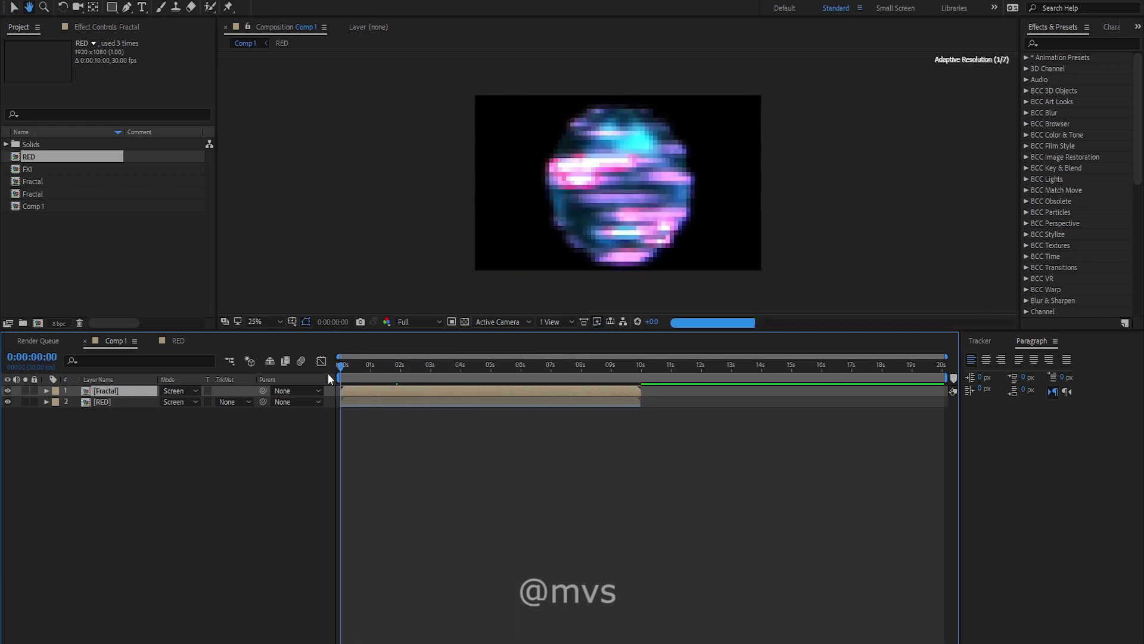